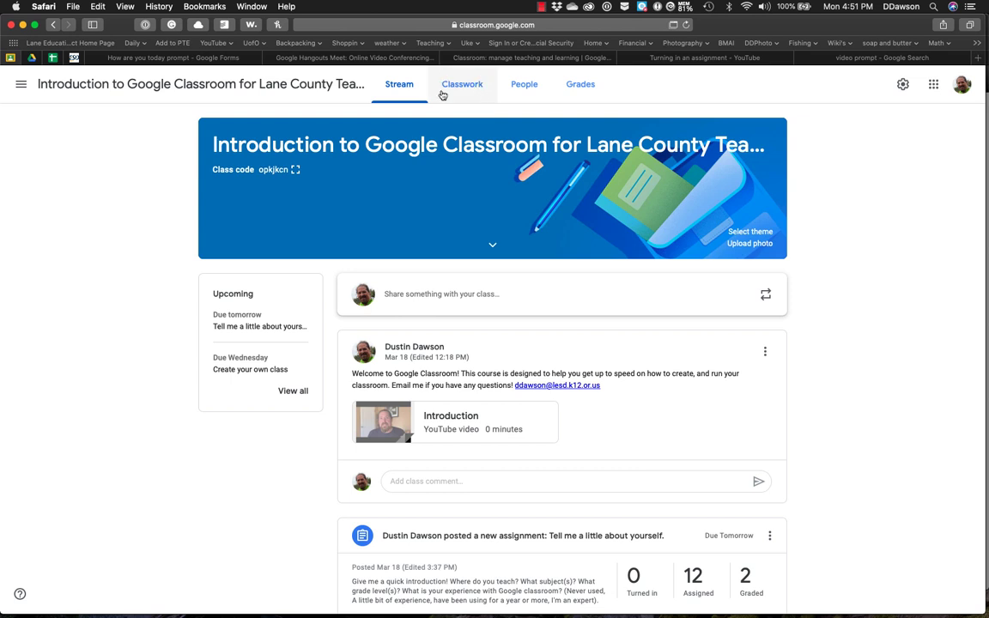
# - Add a classwork topic named "Lesson 2: Creating Topics and Assignments"
pyautogui.click(462, 87)
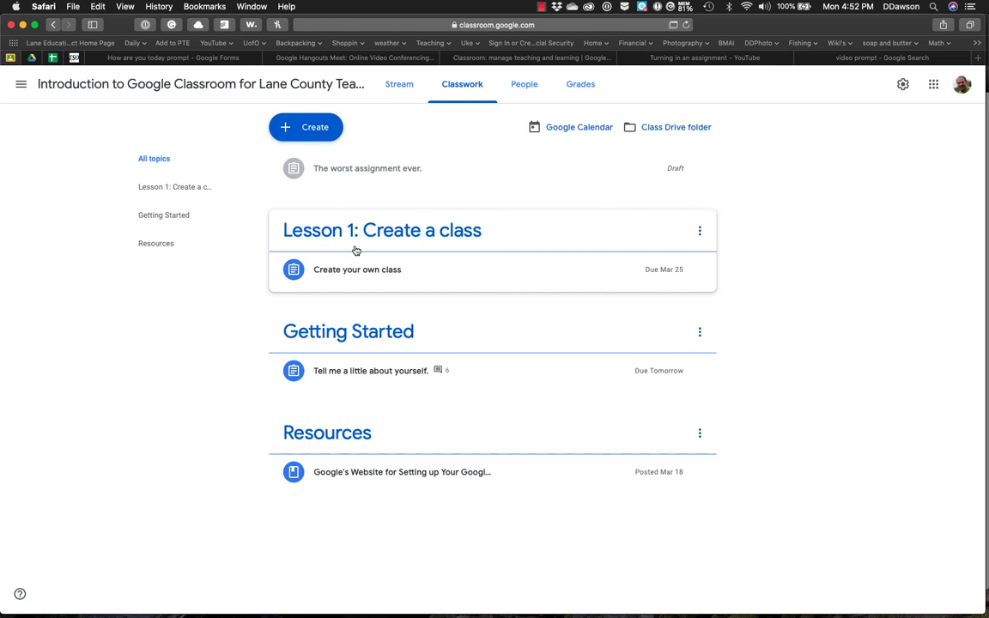
pyautogui.click(323, 134)
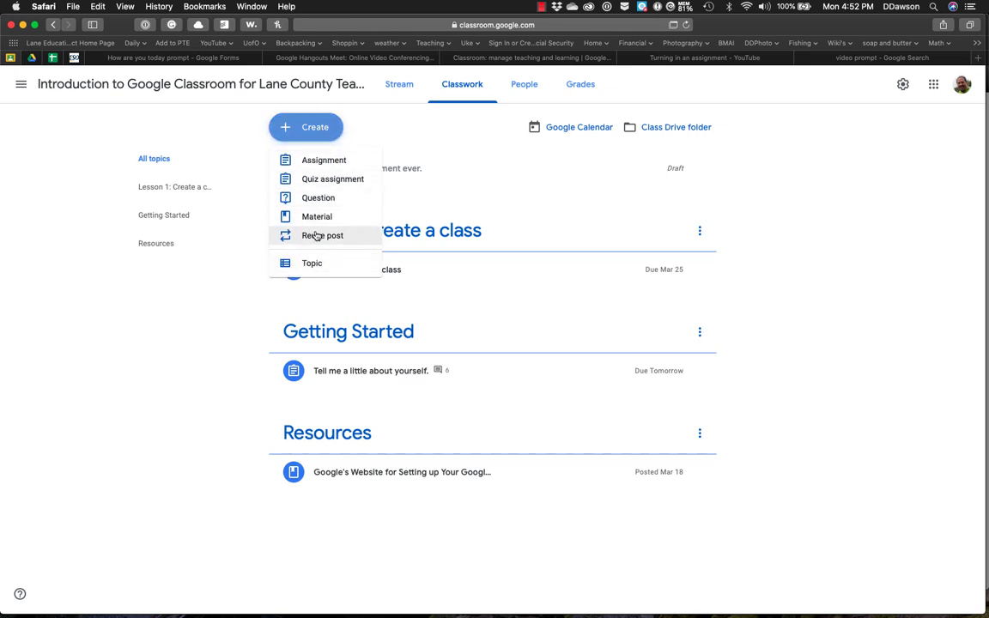
pyautogui.click(314, 268)
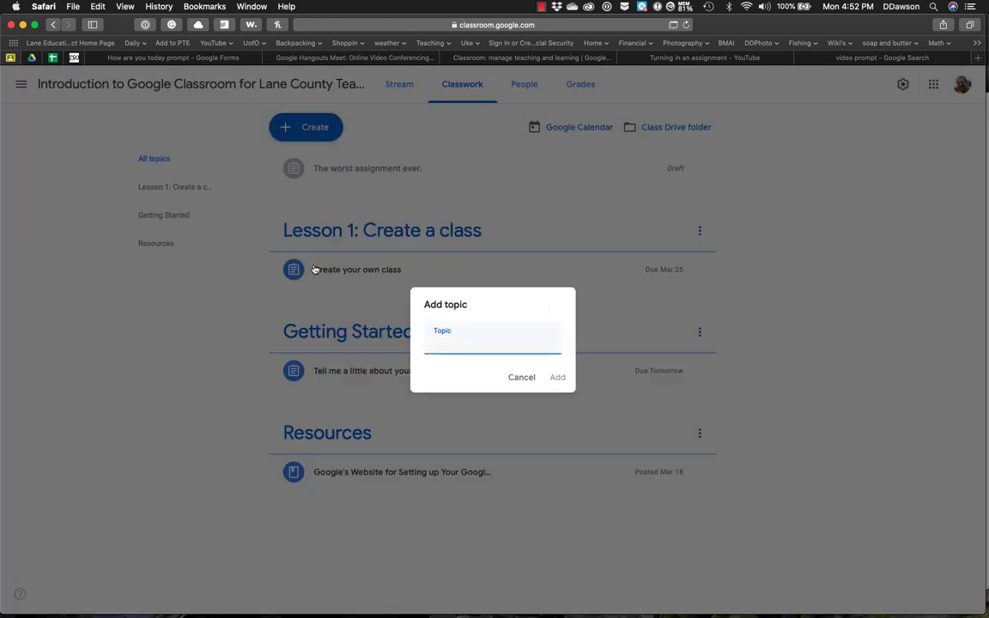
pyautogui.write('Lesson 2:  Creating Top')
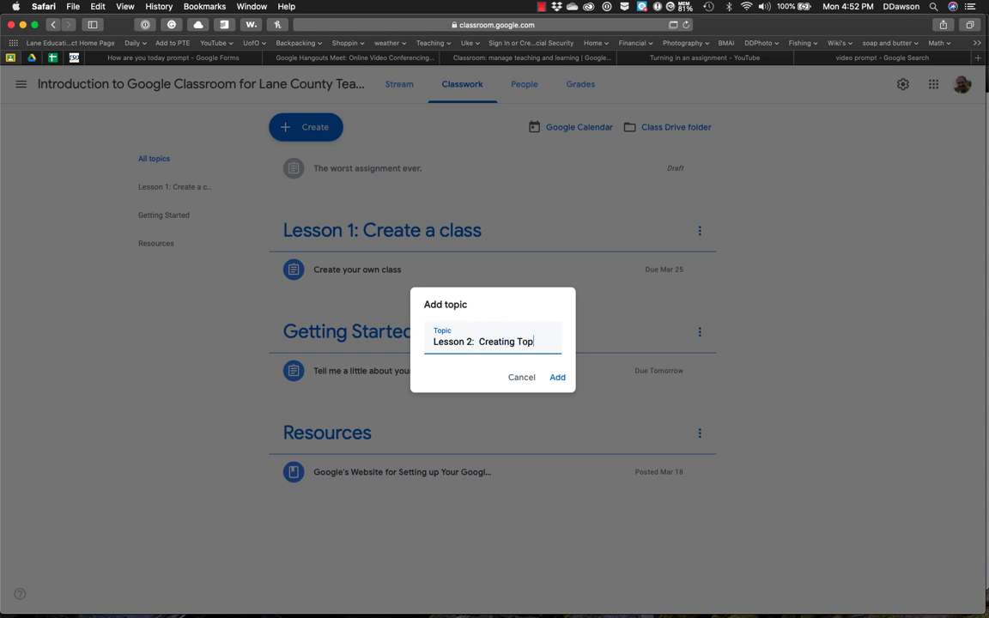
pyautogui.write('ics and ')
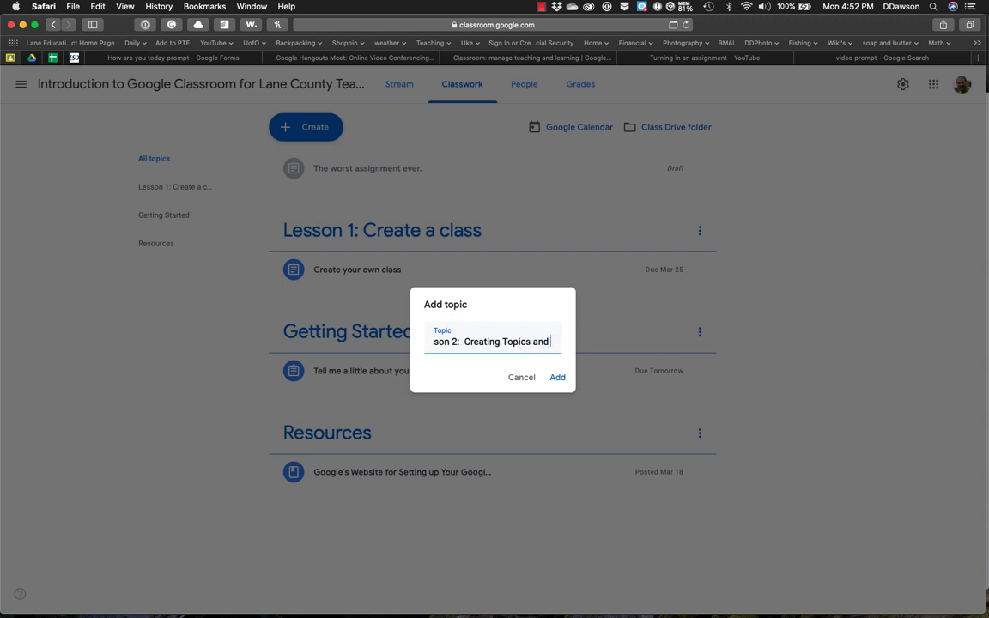
pyautogui.write('Assignments')
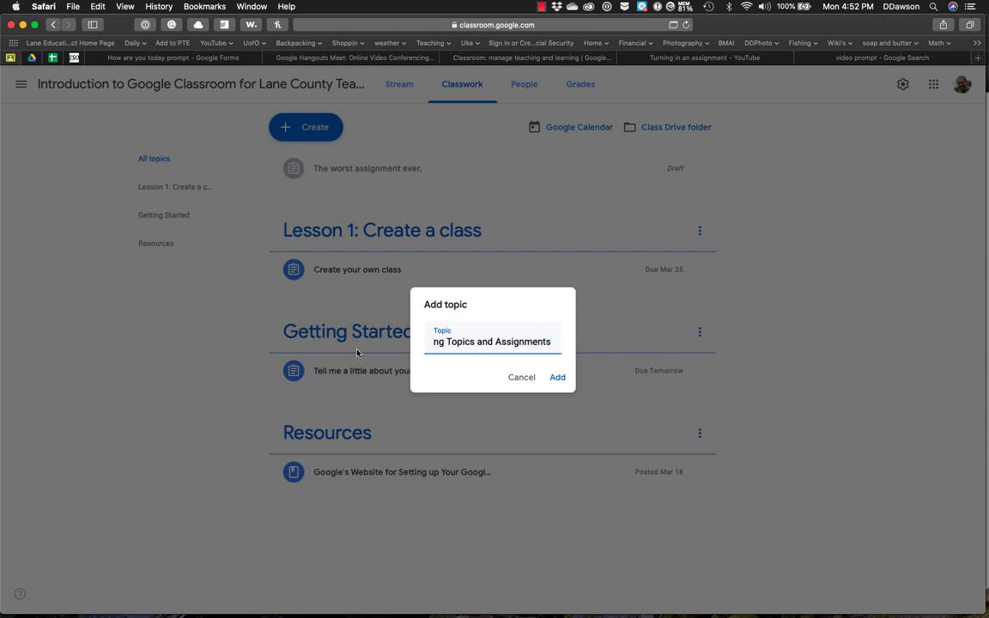
pyautogui.click(559, 378)
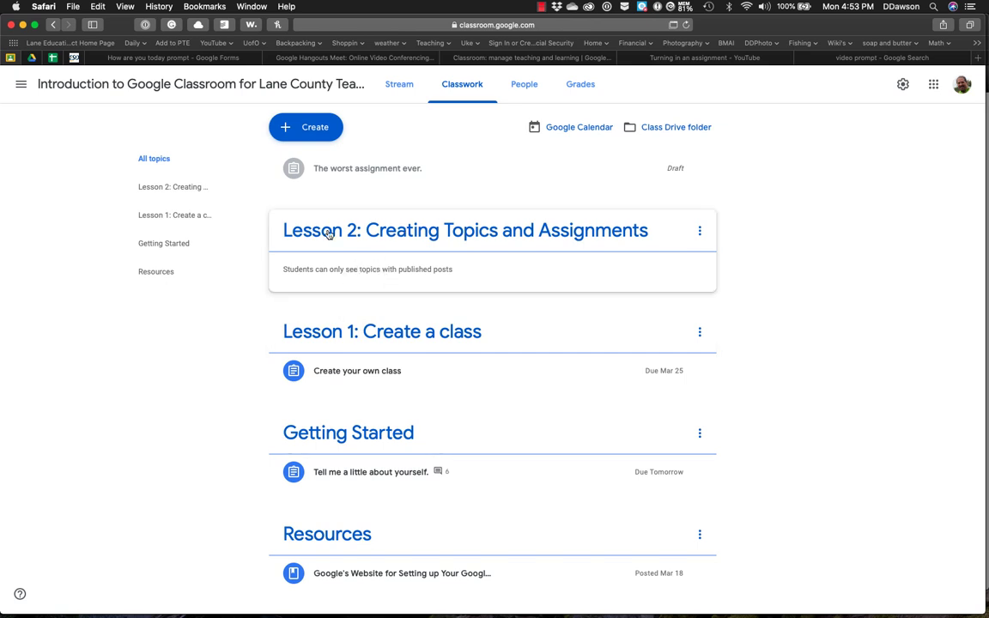
# - Start a new classwork assignment titled "What assignment did you create?"
pyautogui.click(310, 130)
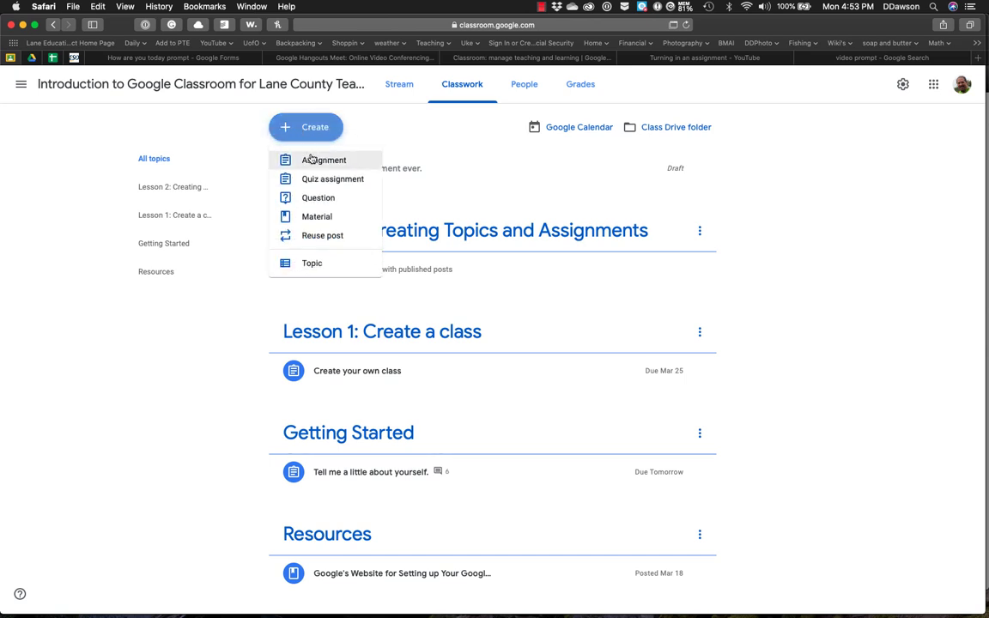
pyautogui.click(310, 159)
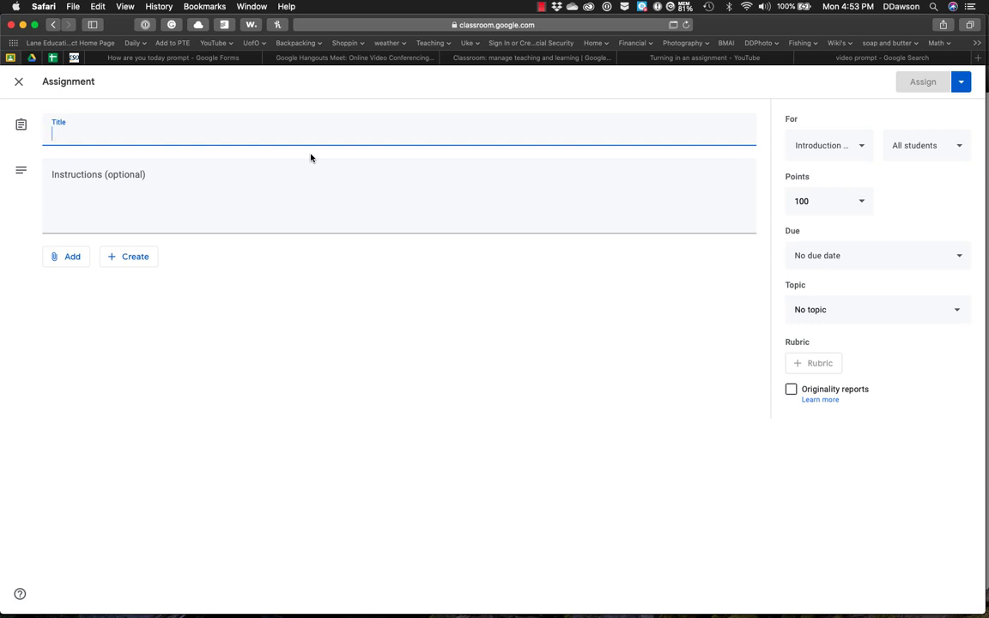
pyautogui.write('What ')
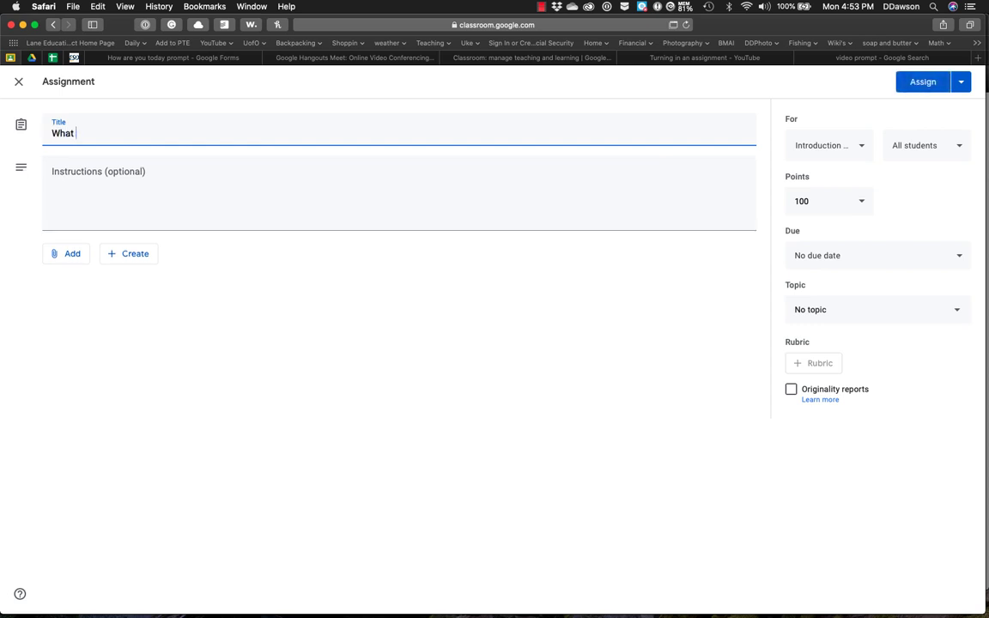
pyautogui.write('assignment did you create?')
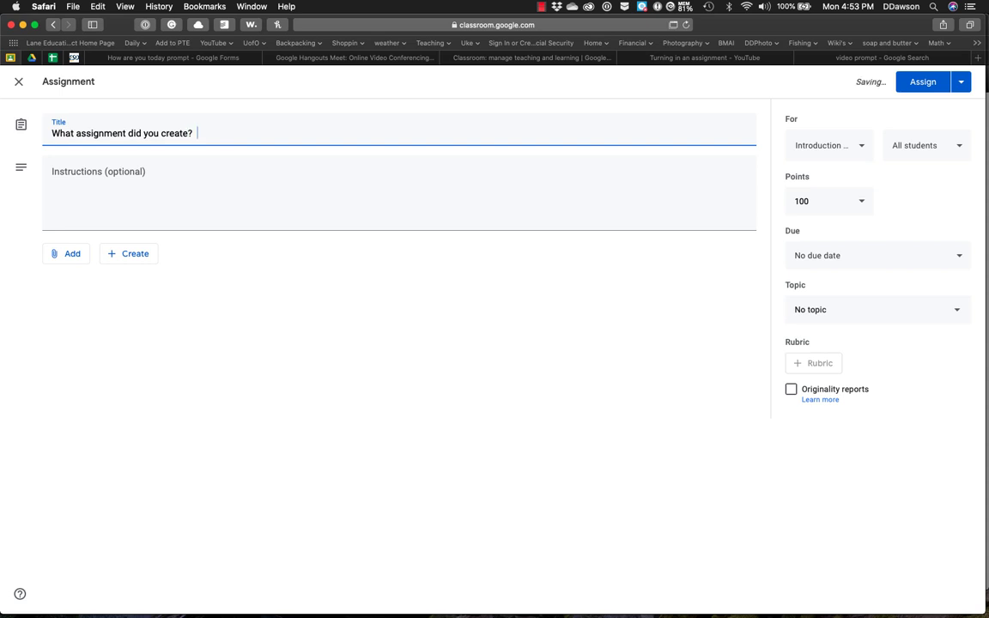
# - Enter the instructions "Include: Name of the assignment. The name of the material that you posted." on separate lines and post the assignment
pyautogui.click(243, 210)
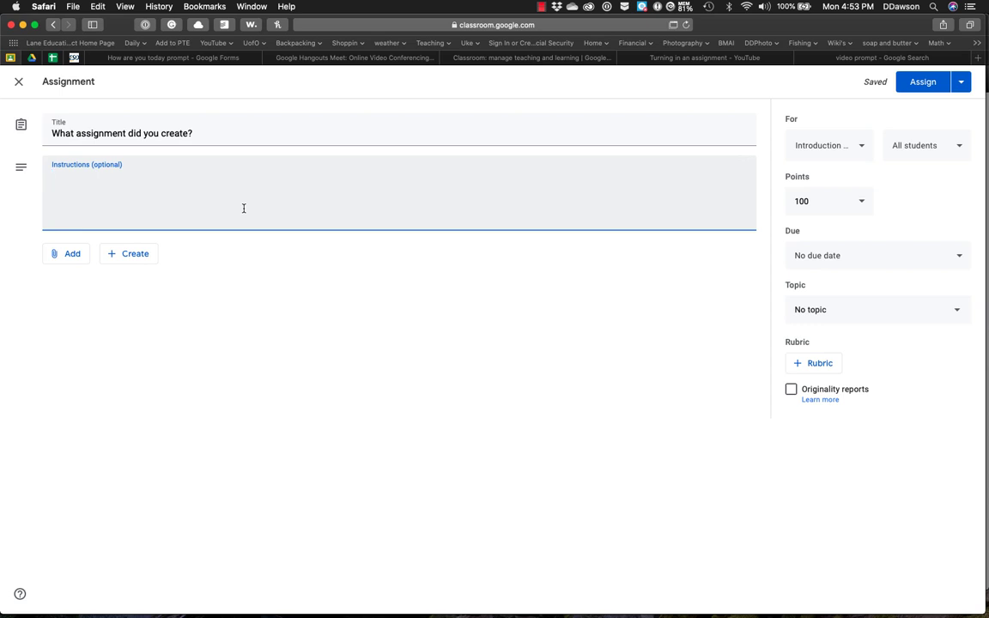
pyautogui.write('Name of the')
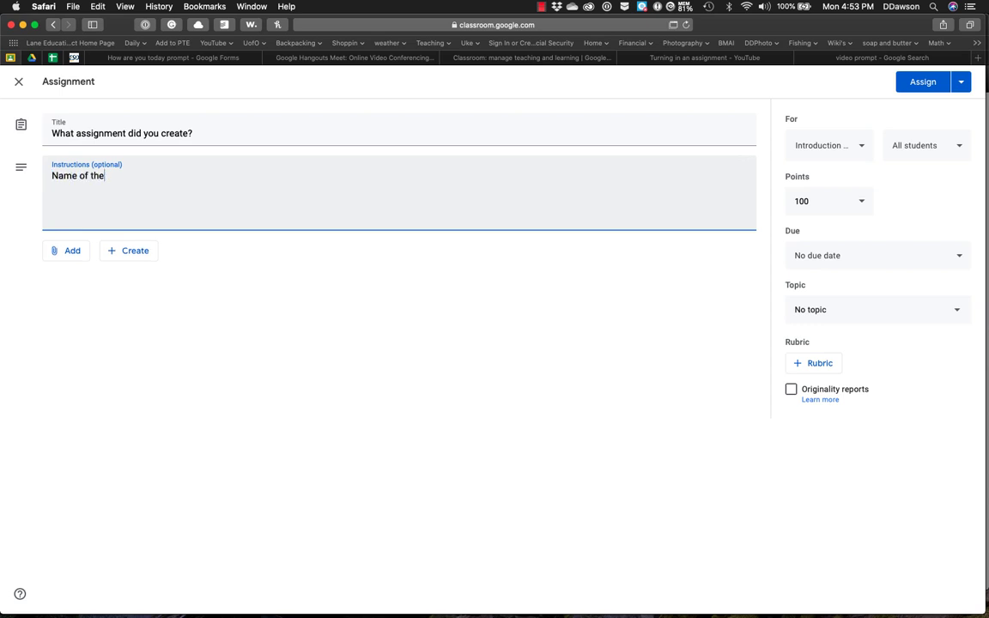
pyautogui.write(' assignment')
pyautogui.press('Return')
pyautogui.write('The name of the re')
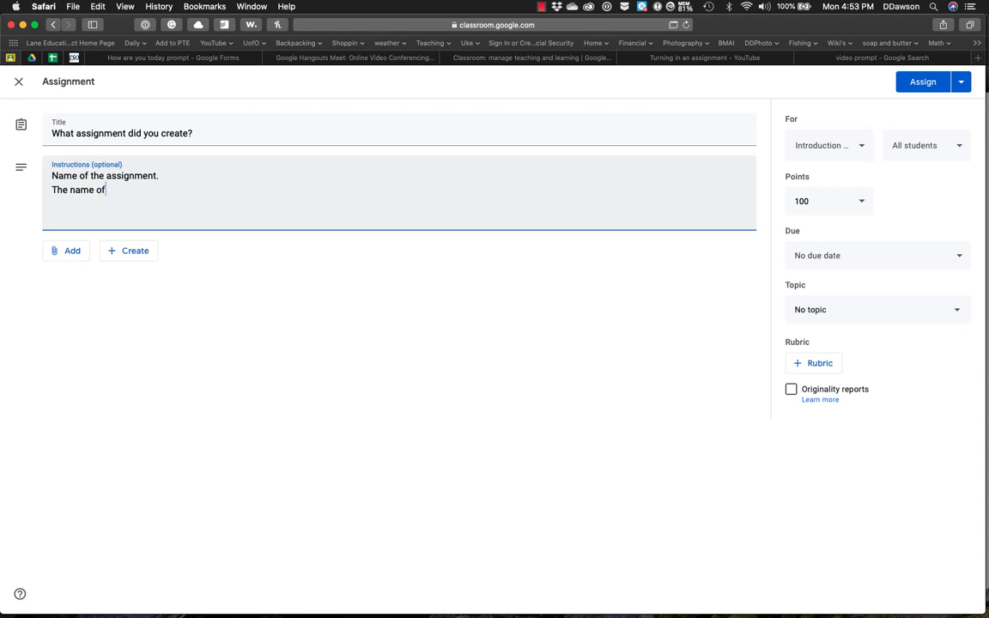
pyautogui.press('BackSpace')
pyautogui.press('BackSpace')
pyautogui.write('material that you posted.')
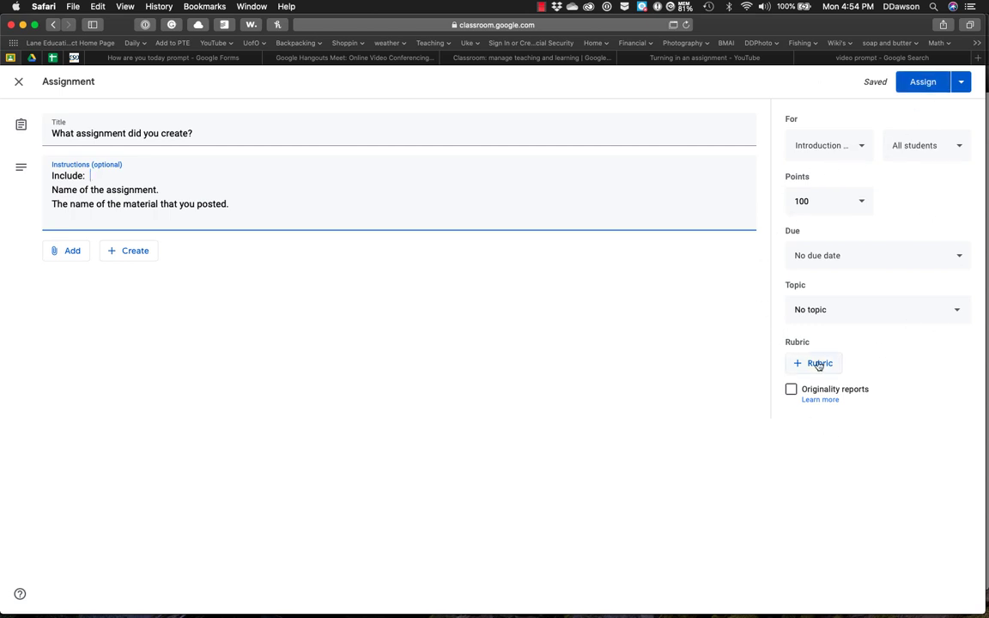
pyautogui.click(923, 82)
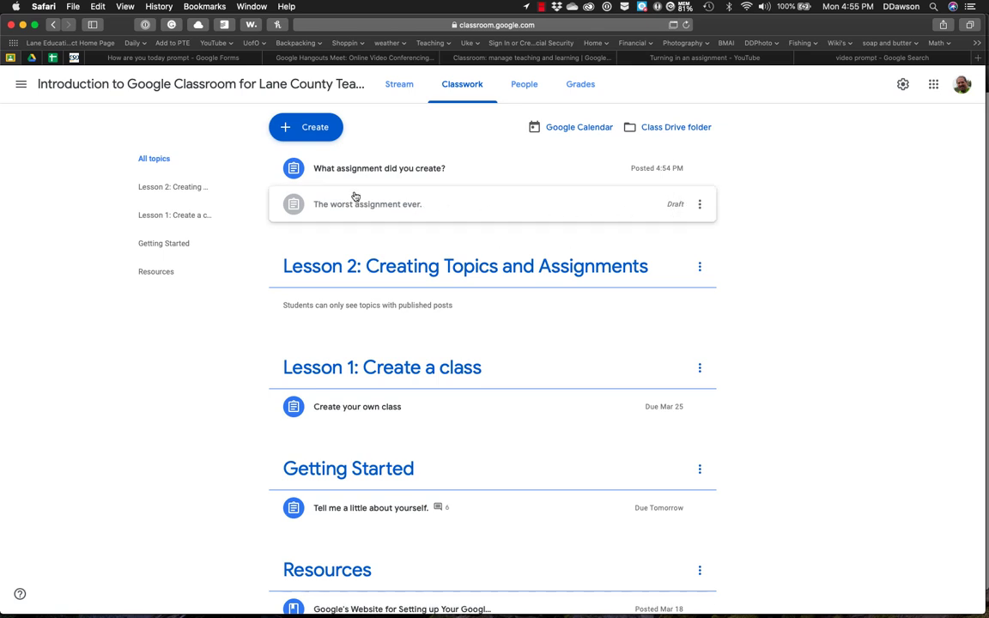
# - Delete the draft assignment "The worst assignment ever." from the classwork list
pyautogui.click(700, 170)
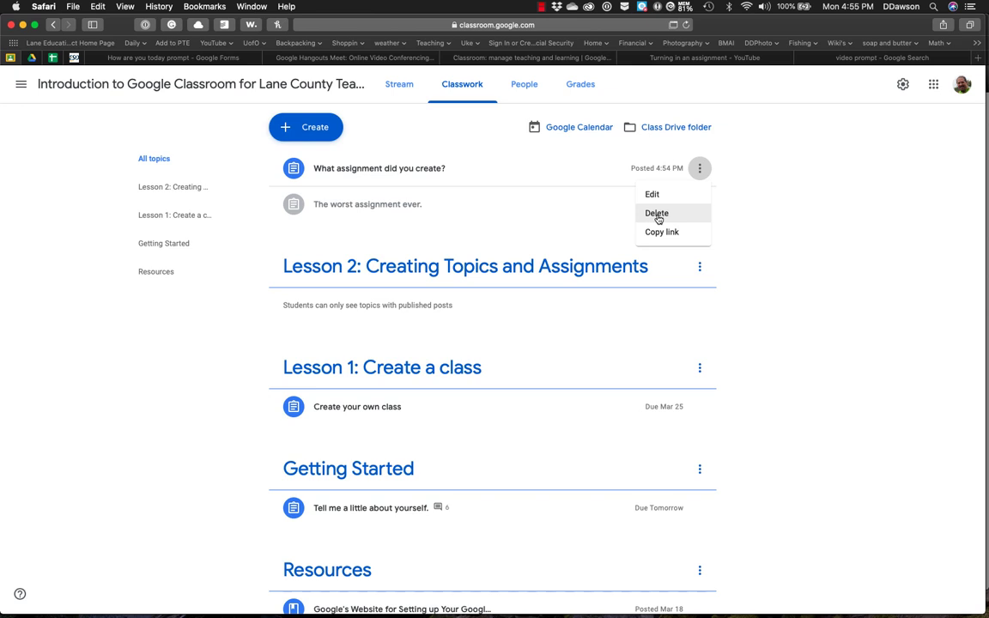
pyautogui.click(609, 209)
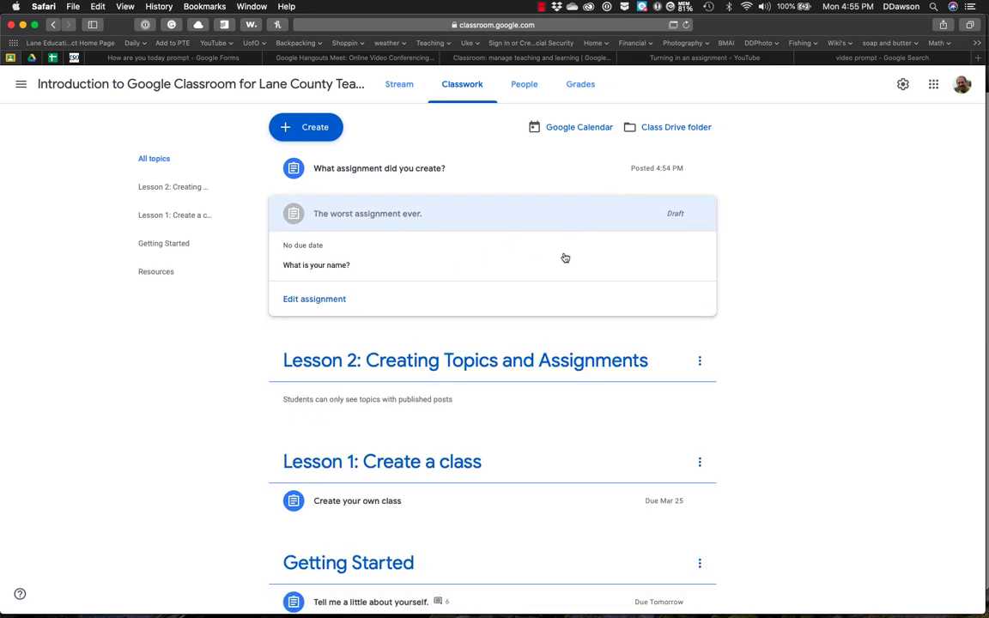
pyautogui.click(699, 213)
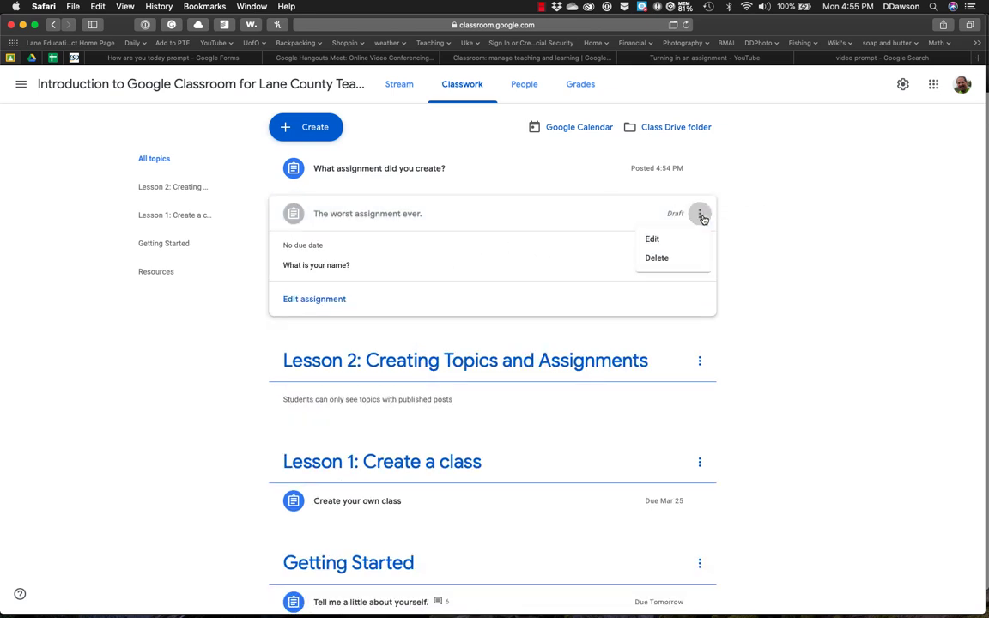
pyautogui.click(673, 260)
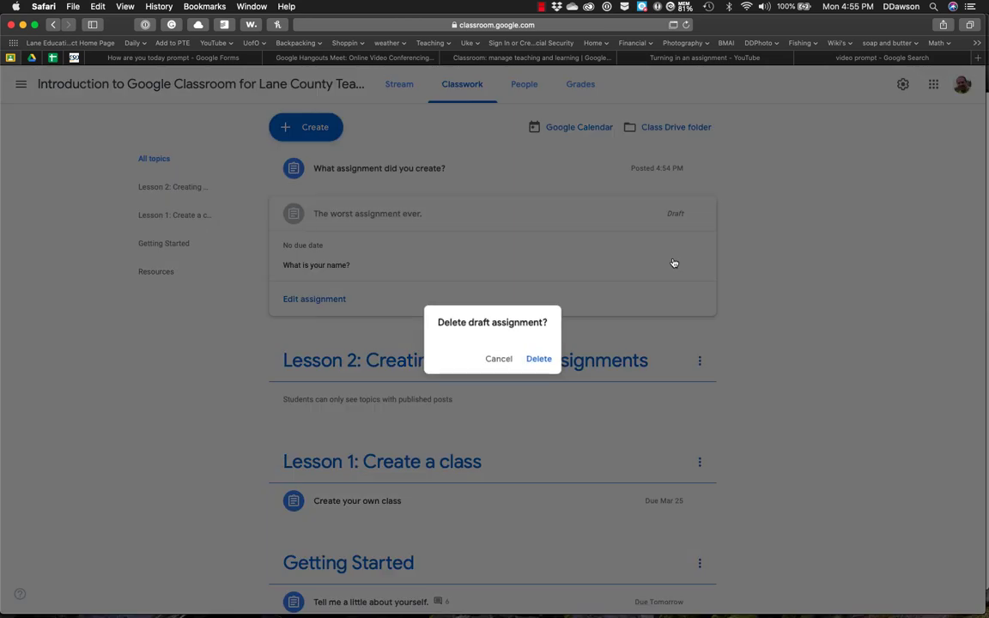
pyautogui.click(537, 360)
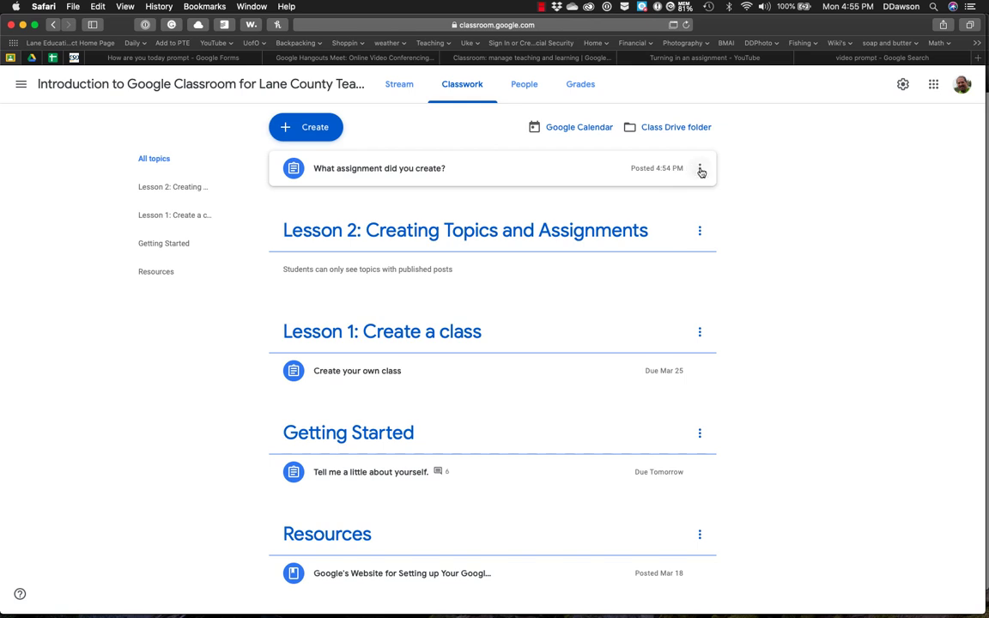
# - Open the posted assignment "What assignment did you create?" for editing, keep it for all students, and set its points to 10
pyautogui.click(700, 170)
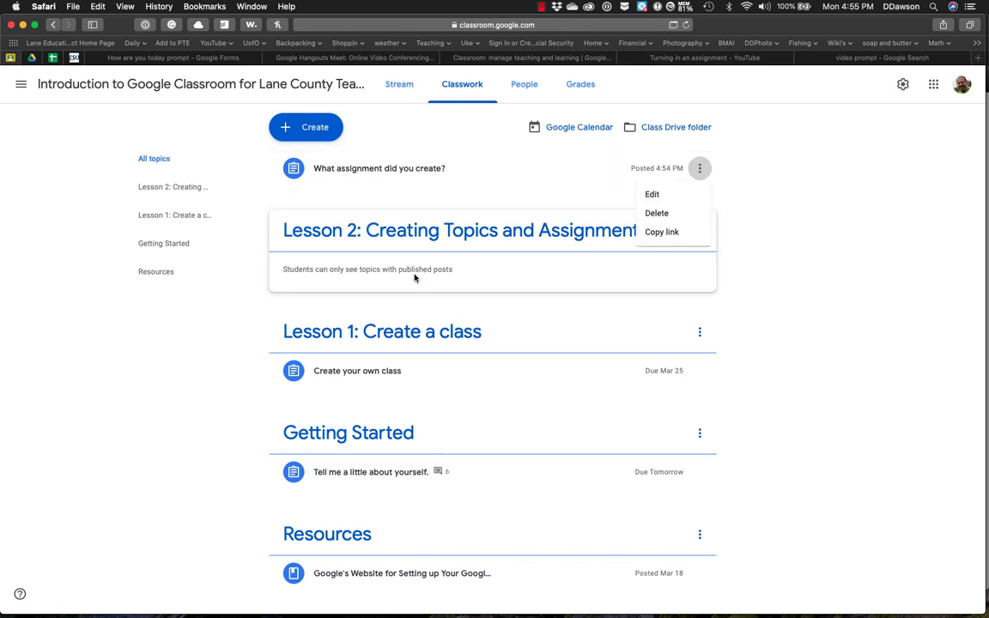
pyautogui.click(662, 195)
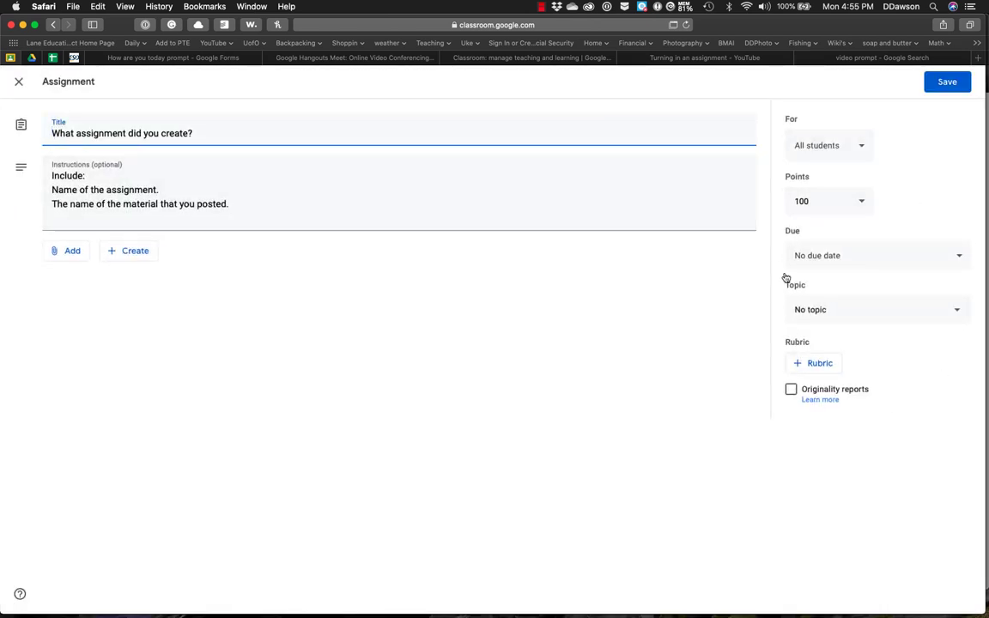
pyautogui.click(865, 156)
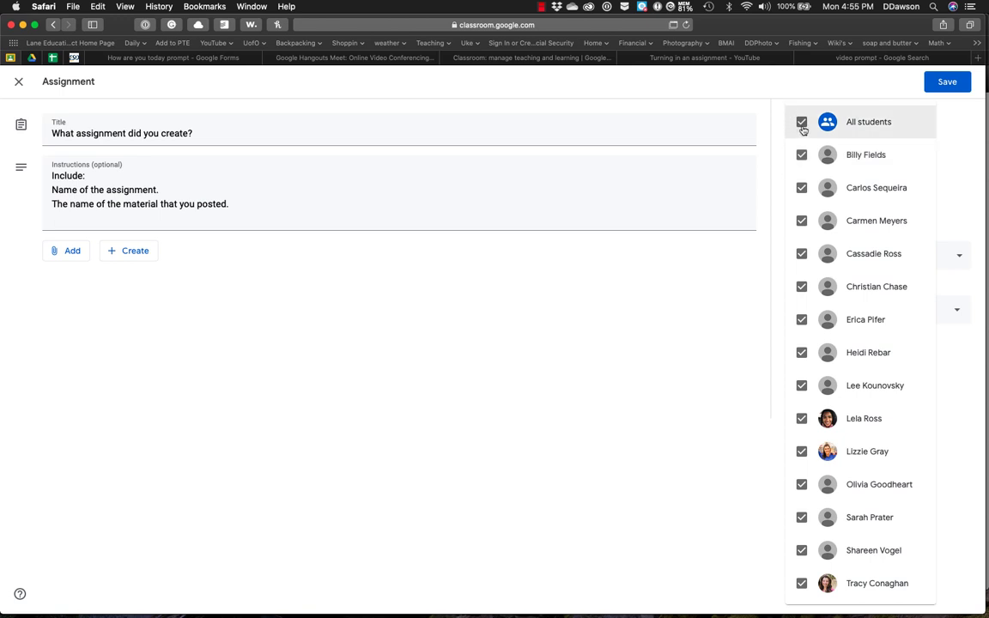
pyautogui.click(951, 86)
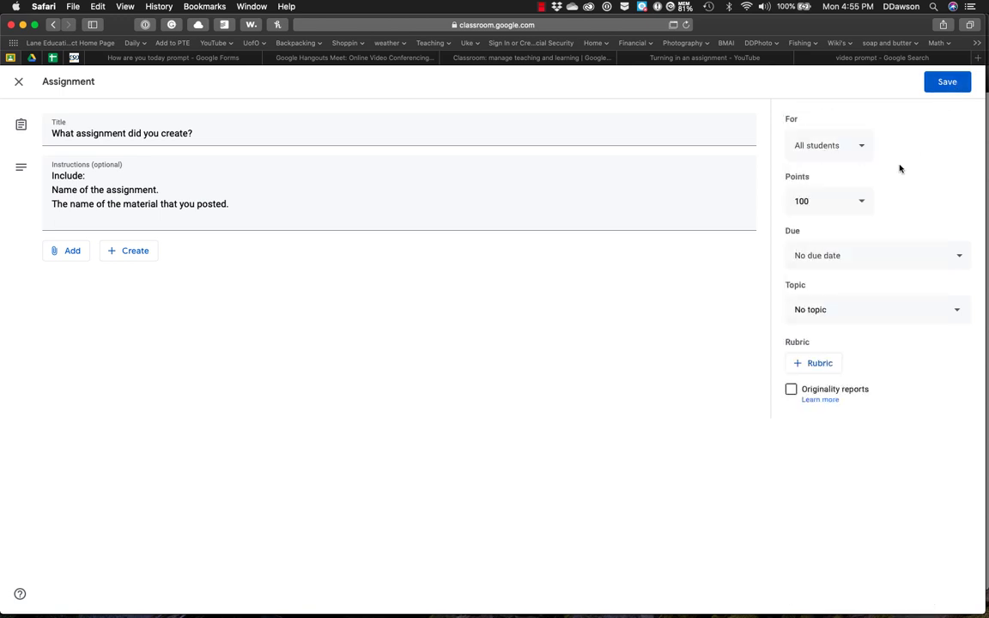
pyautogui.click(829, 205)
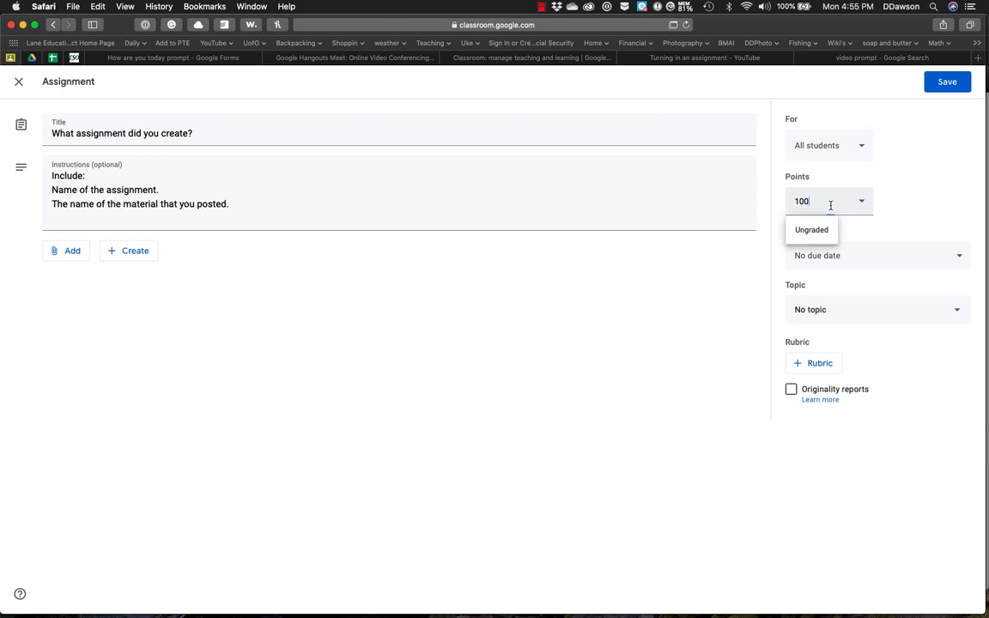
pyautogui.press('BackSpace')
pyautogui.click(883, 230)
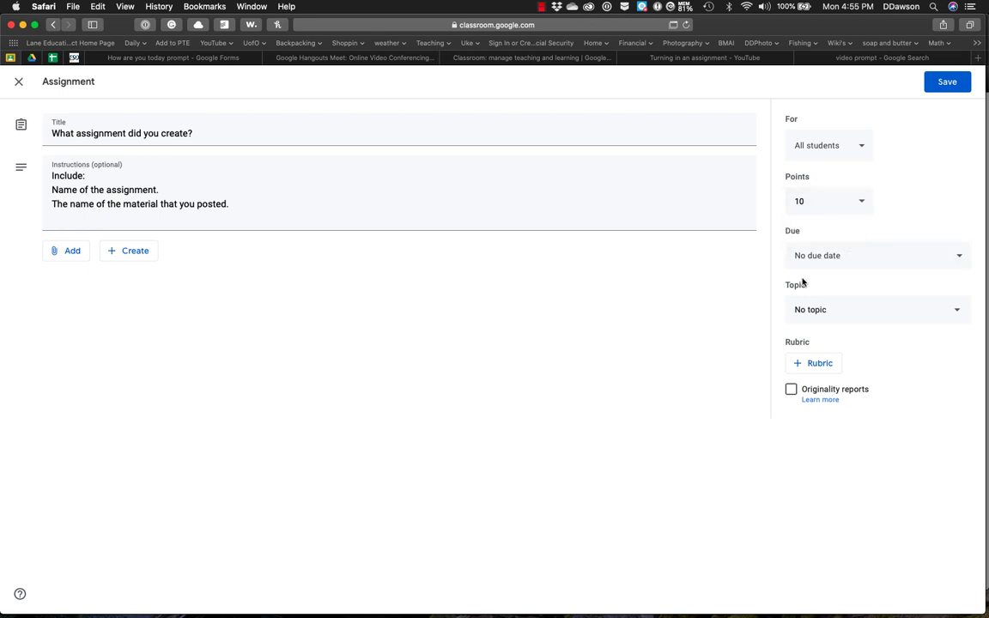
pyautogui.click(826, 198)
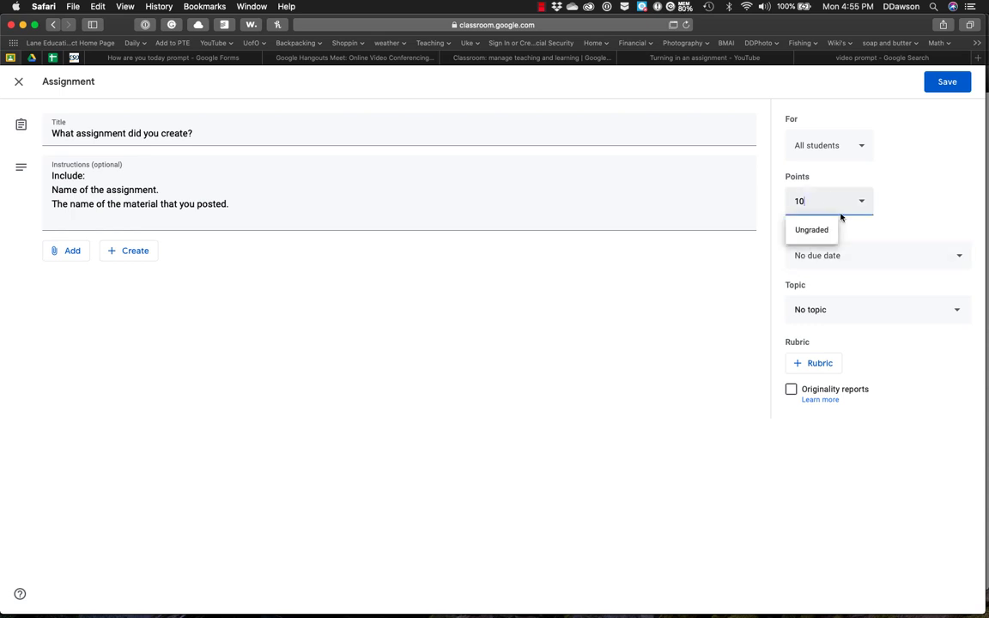
# - Set the assignment's due date to Mar 26, 2020, without a due time
pyautogui.click(867, 257)
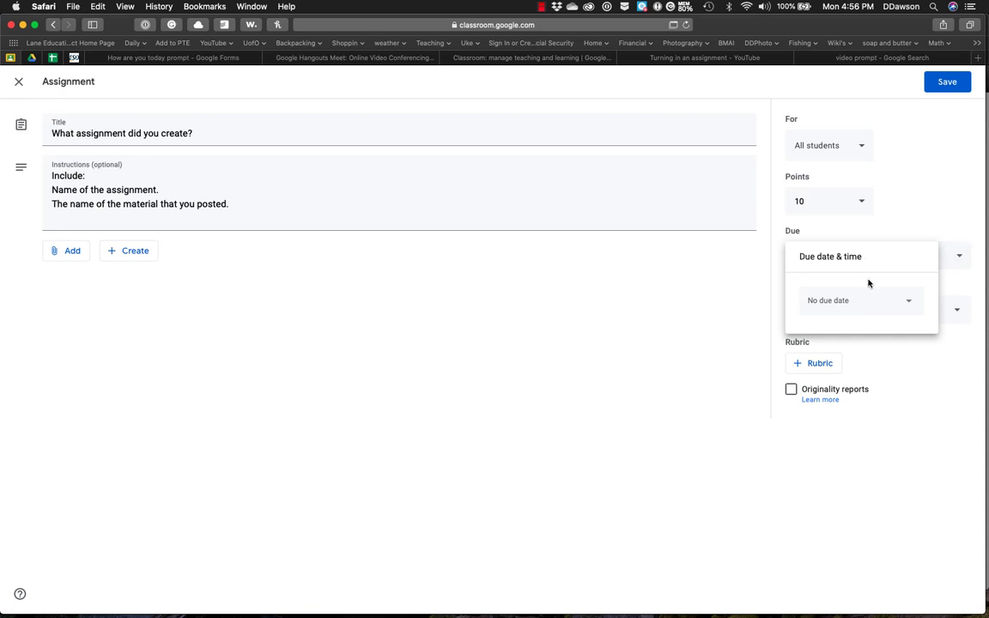
pyautogui.click(865, 305)
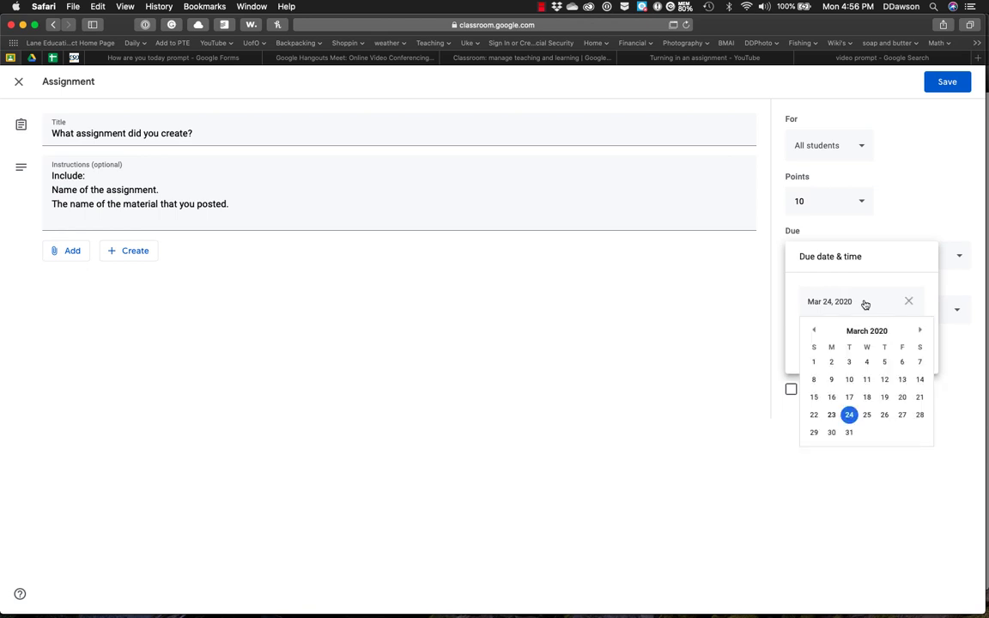
pyautogui.click(884, 415)
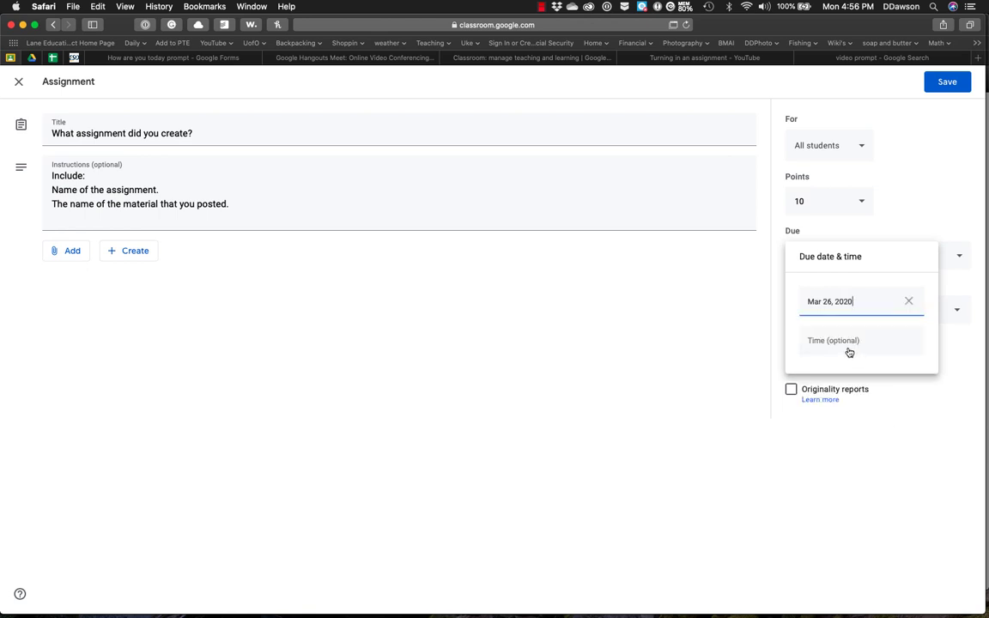
pyautogui.click(747, 339)
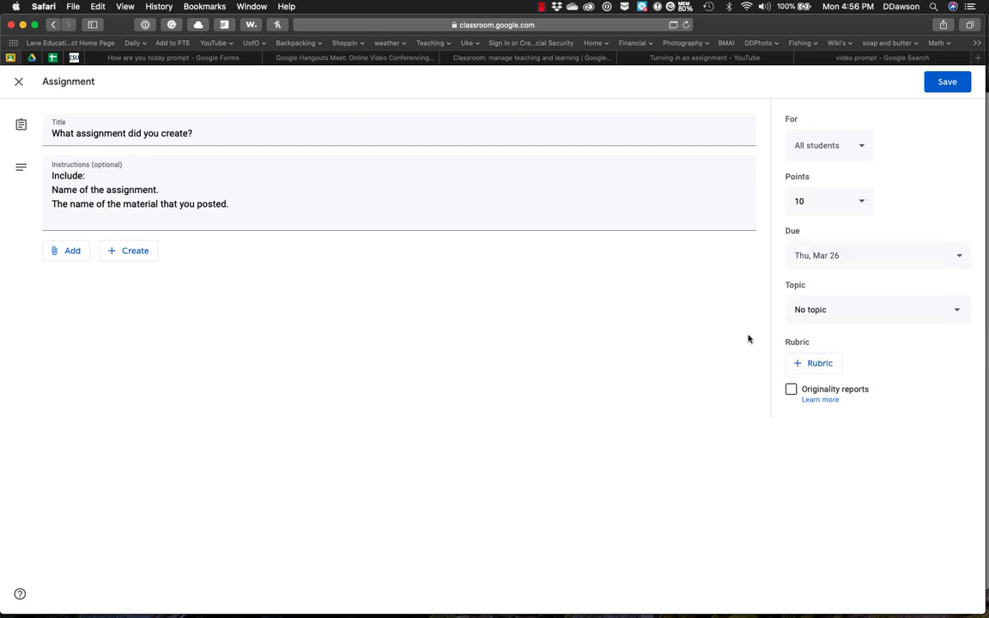
# - Assign the assignment to the topic "Lesson 2: Creating Topics and Assignments" and save it, accepting the point value update
pyautogui.click(839, 313)
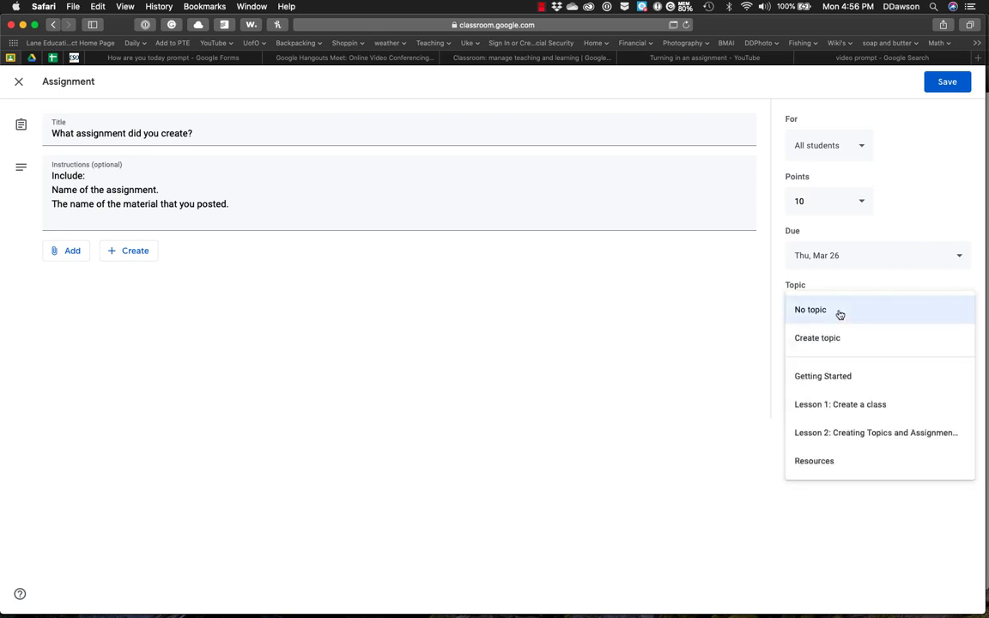
pyautogui.click(749, 313)
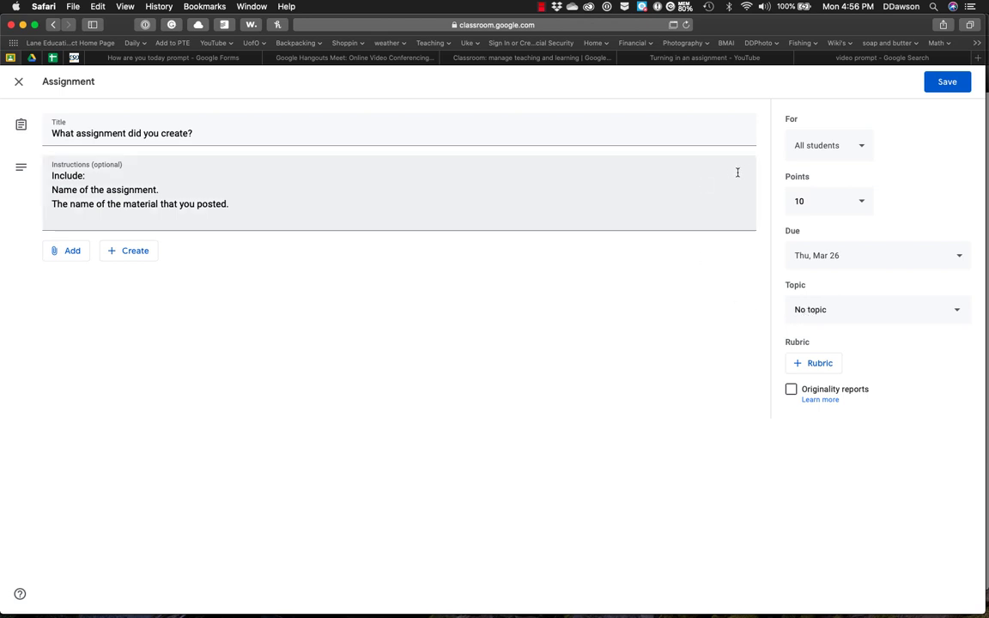
pyautogui.click(806, 313)
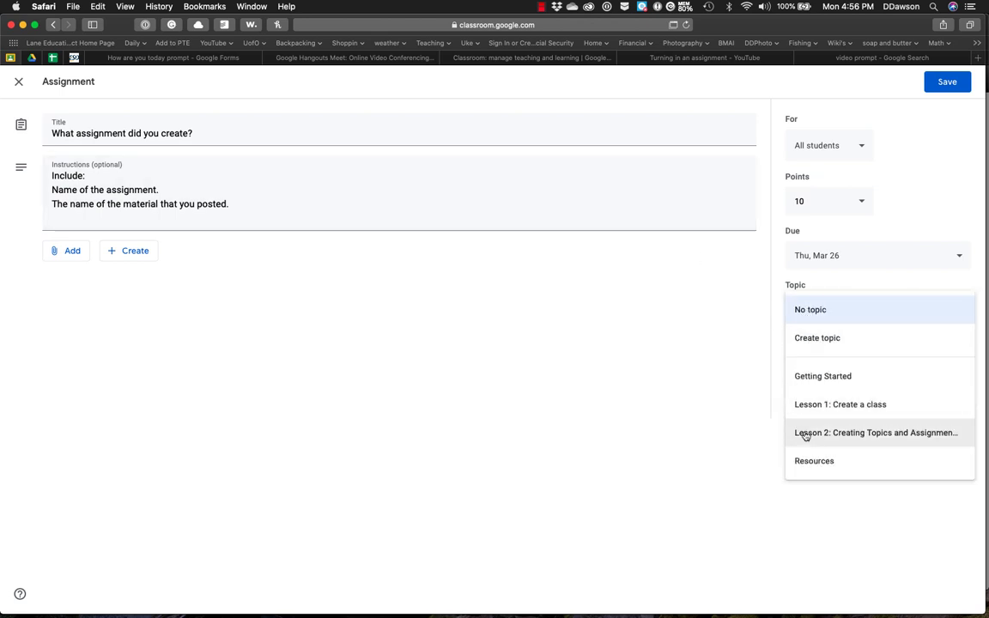
pyautogui.click(821, 437)
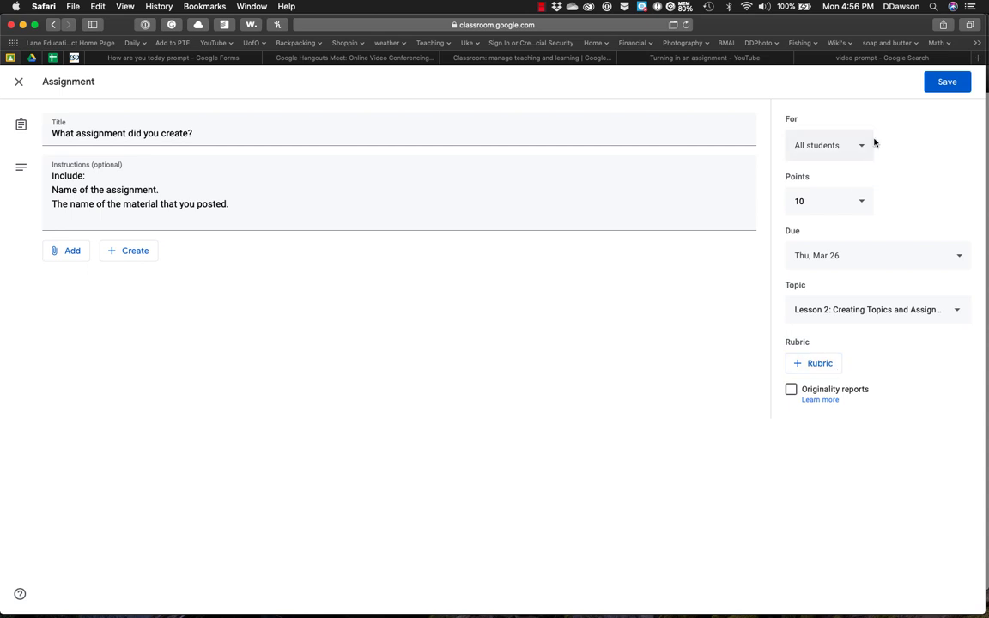
pyautogui.click(944, 83)
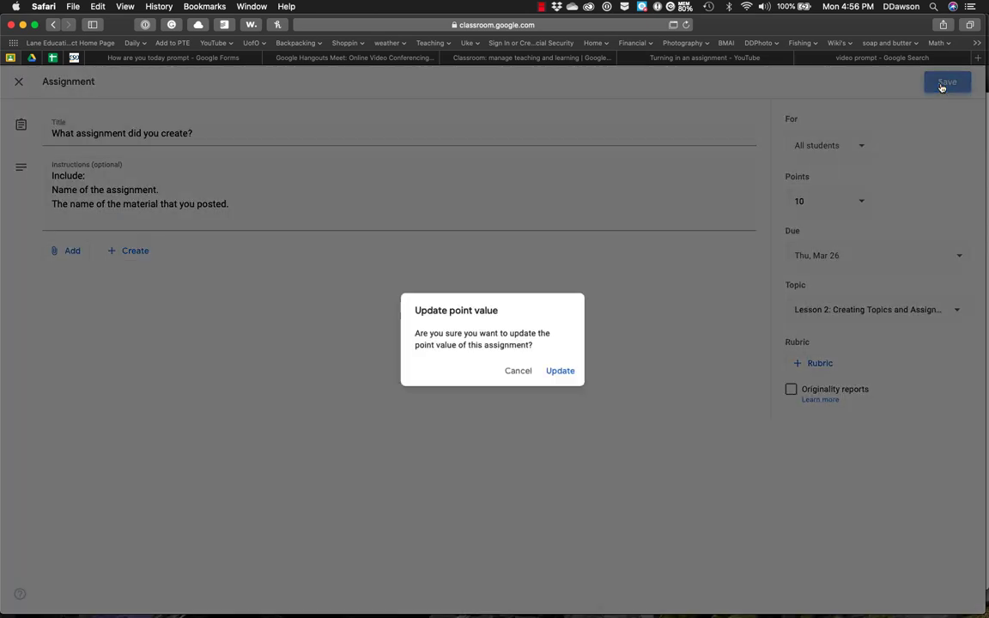
pyautogui.click(560, 372)
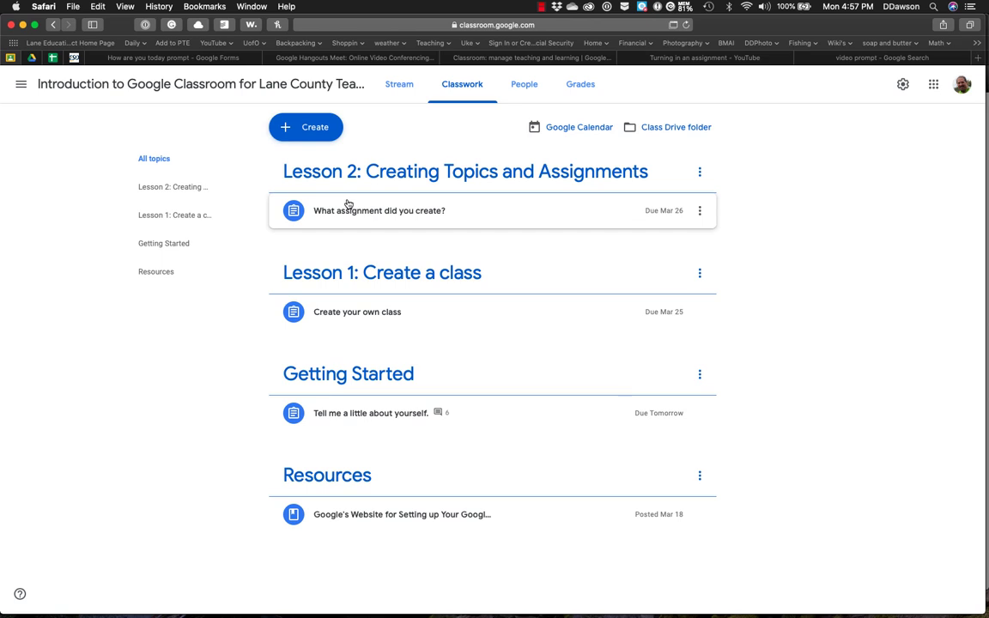
# - Create a class material titled "How to turn in an assignment (Video)" and start attaching a YouTube video to it
pyautogui.click(300, 129)
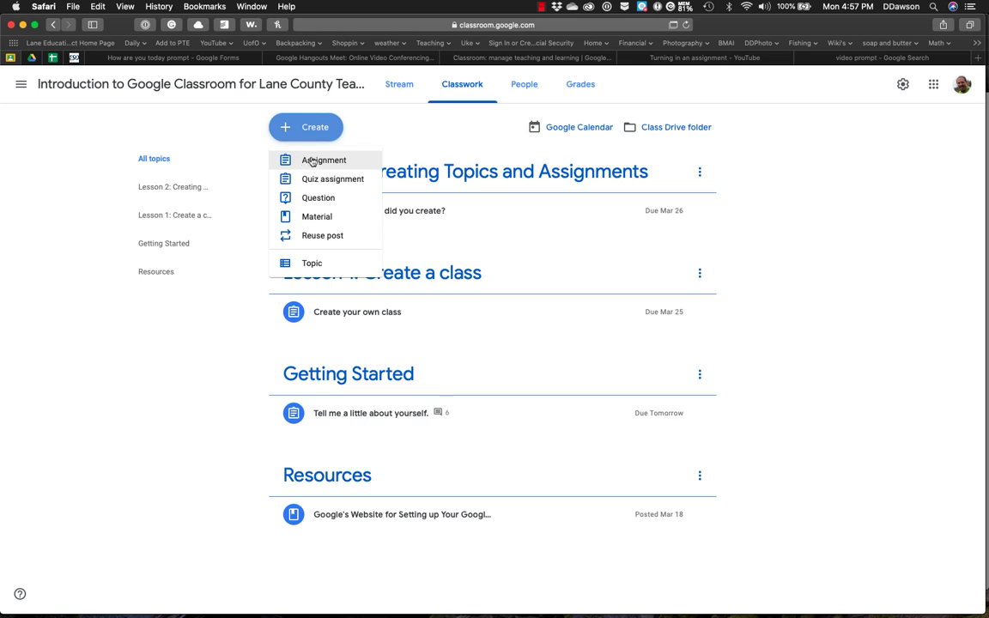
pyautogui.click(316, 218)
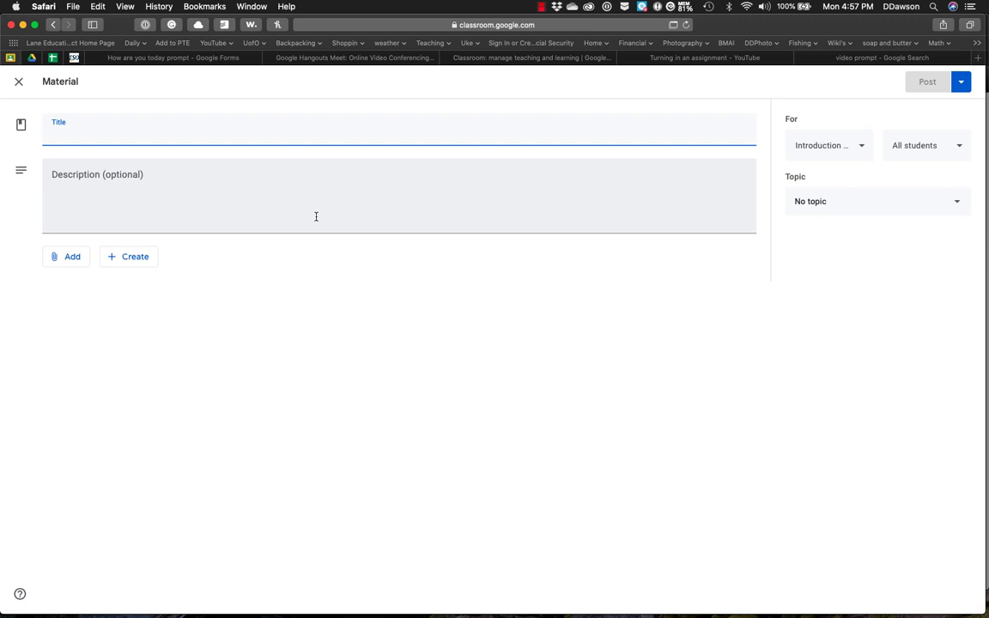
pyautogui.write('How')
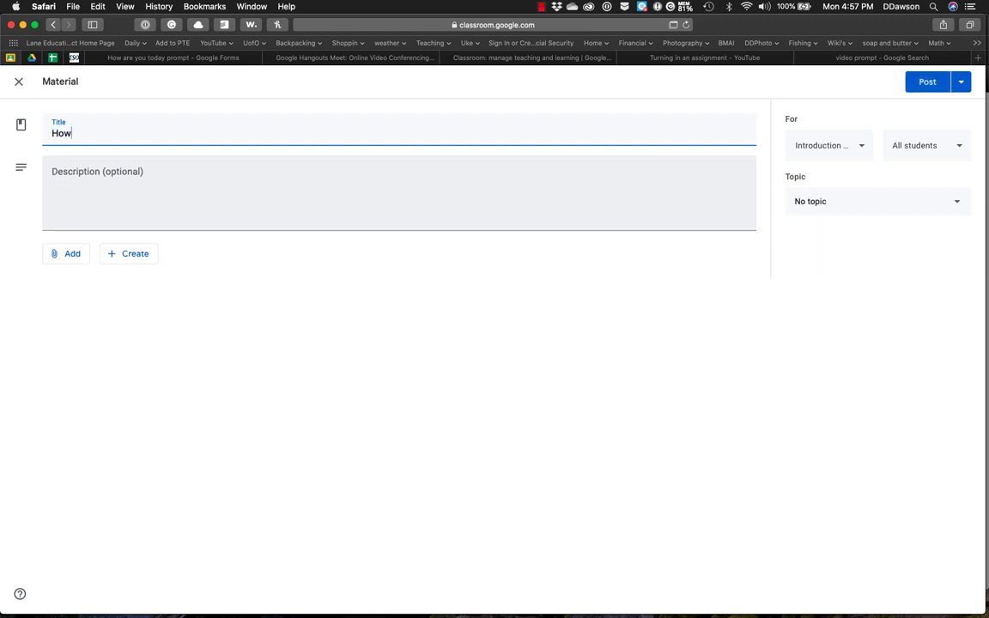
pyautogui.write(' to turn in an assi')
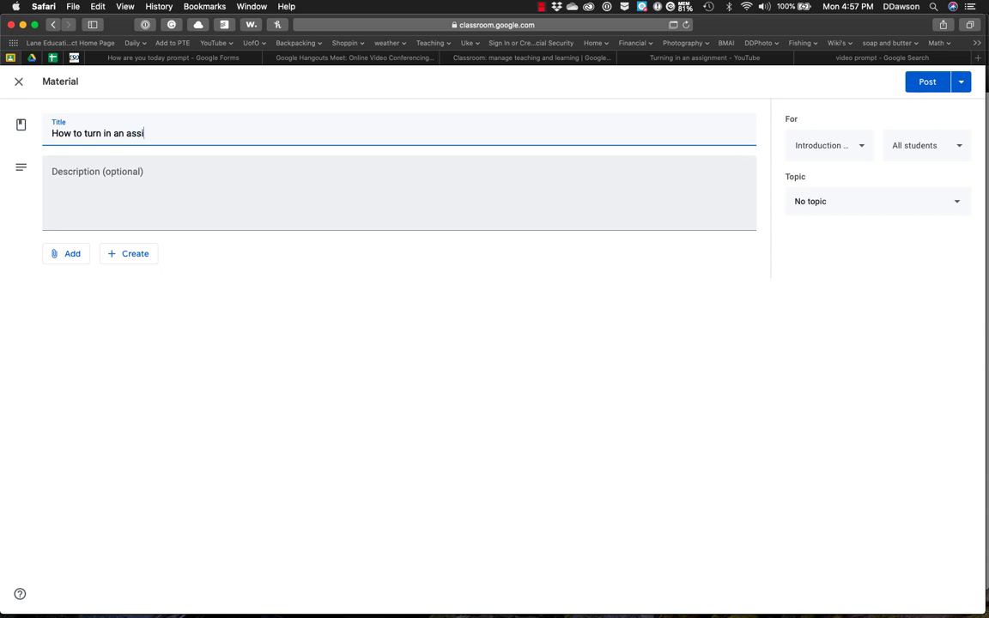
pyautogui.write('gnment (Video)')
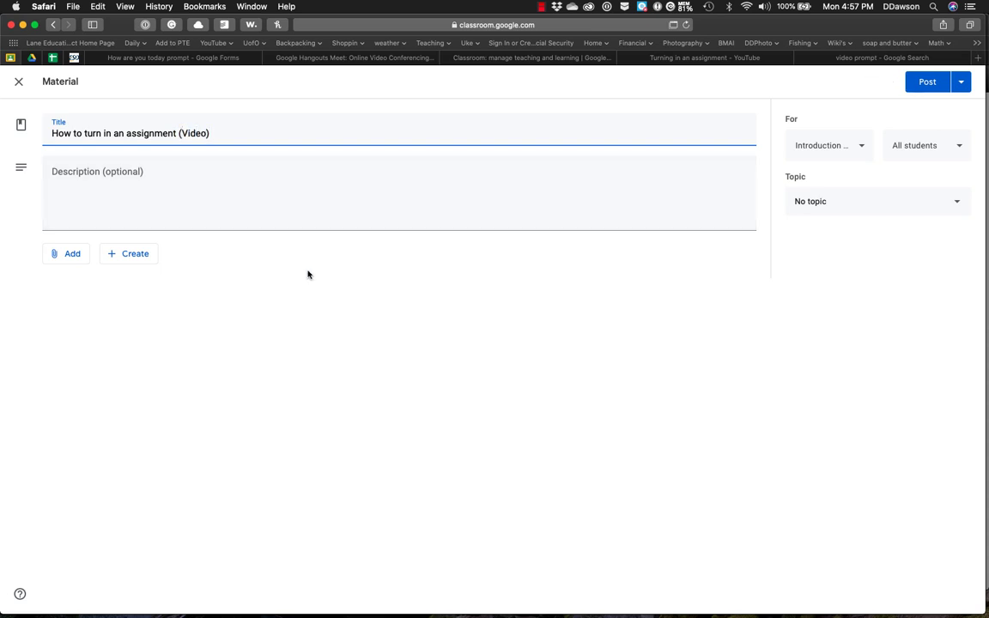
pyautogui.click(75, 255)
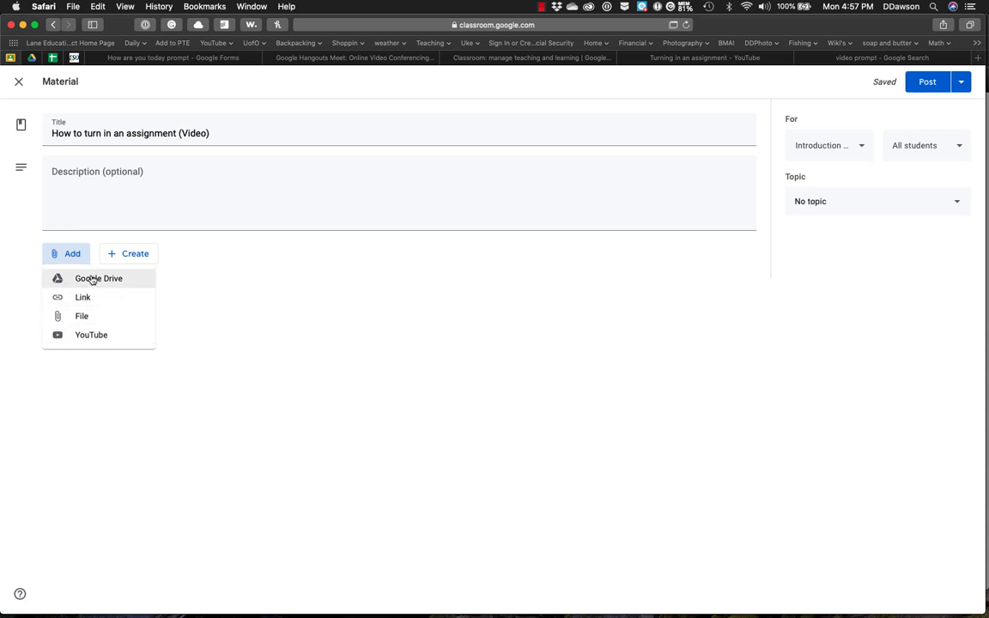
pyautogui.click(86, 336)
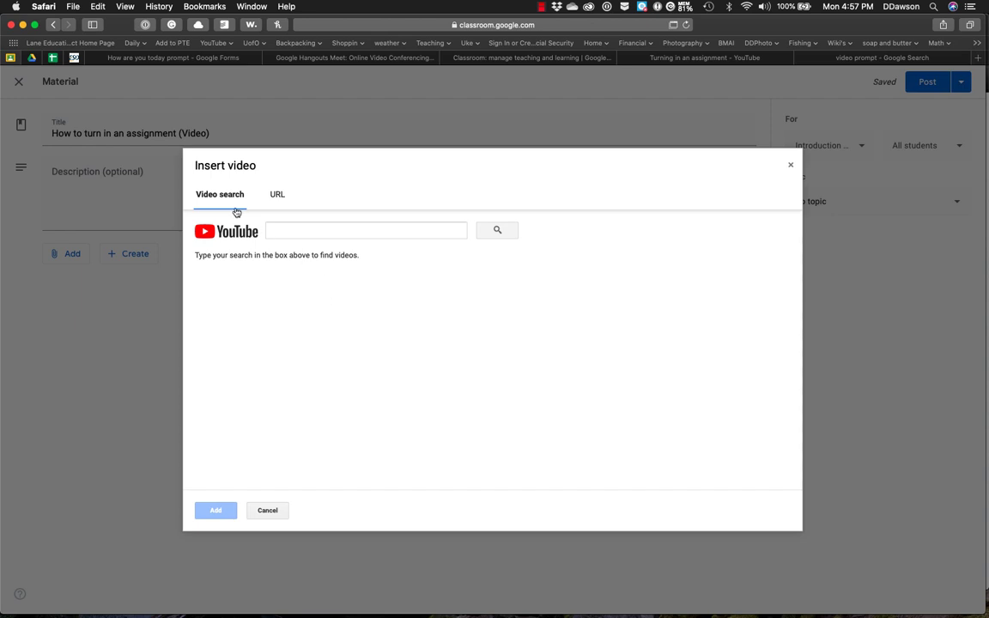
# - Search YouTube for "moon phases", preview "Phases of the Moon: Astronomy and Space for Kids - FreeSchool", and shorten the query to "moon"
pyautogui.click(287, 231)
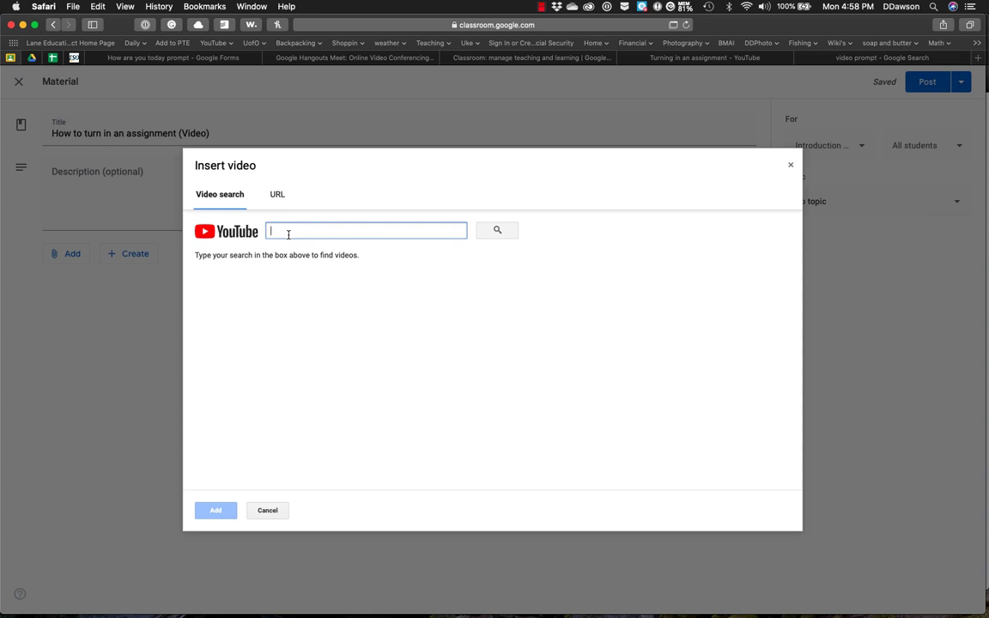
pyautogui.write('moon phases')
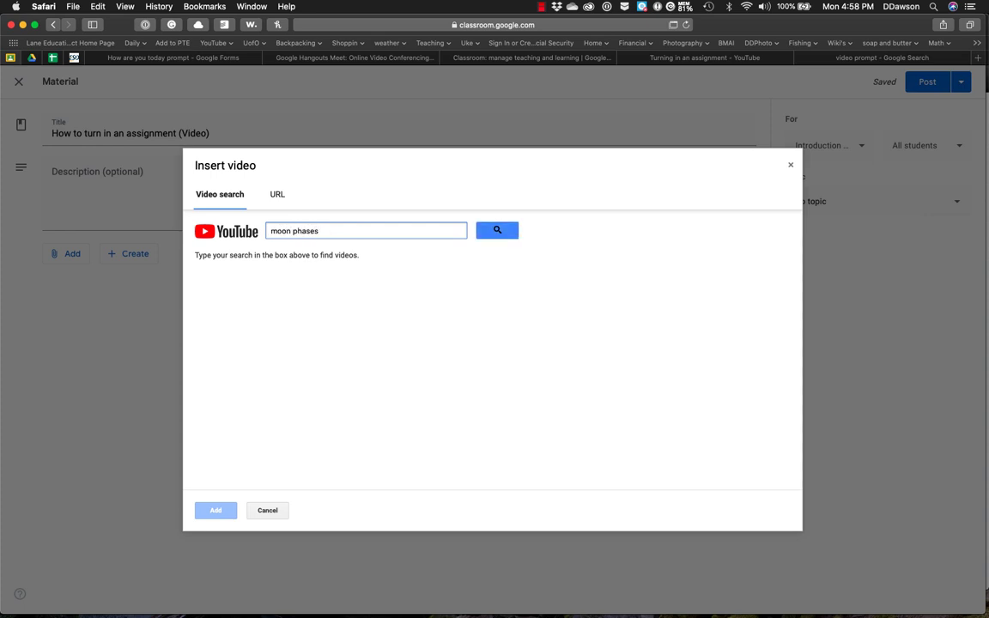
pyautogui.press('Return')
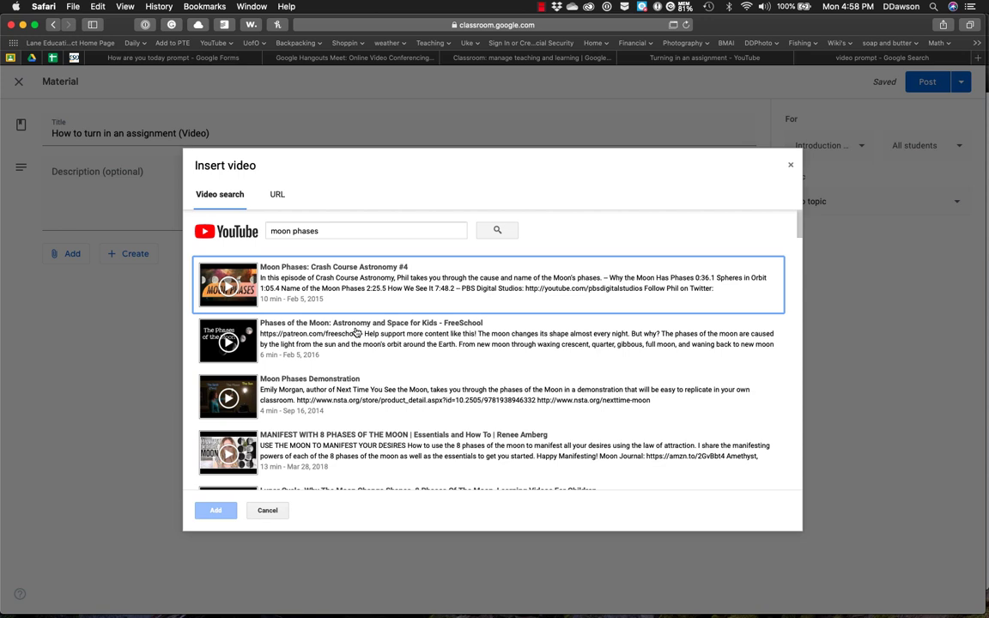
pyautogui.click(229, 344)
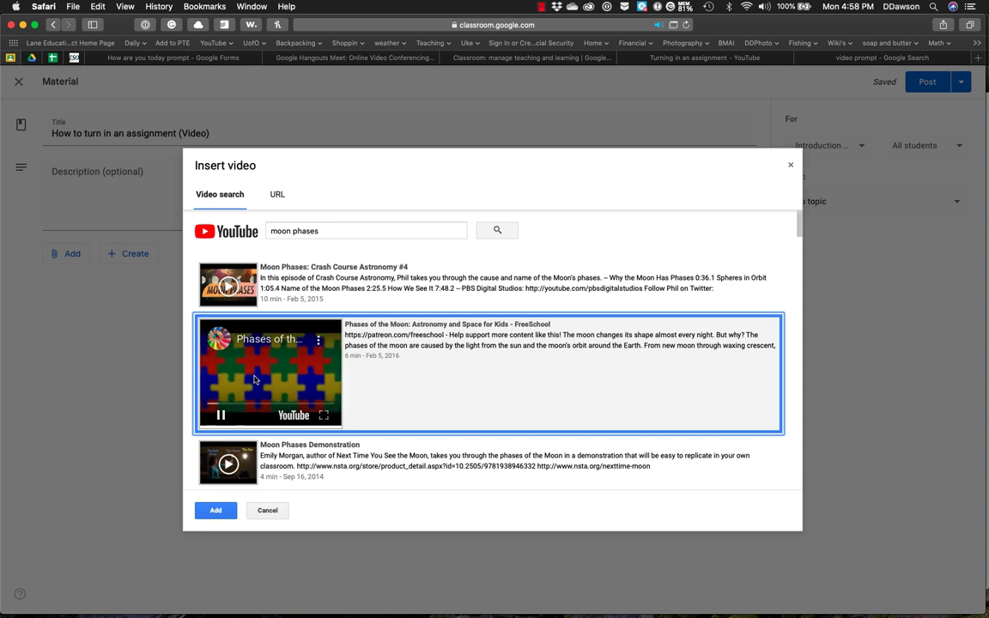
pyautogui.click(221, 417)
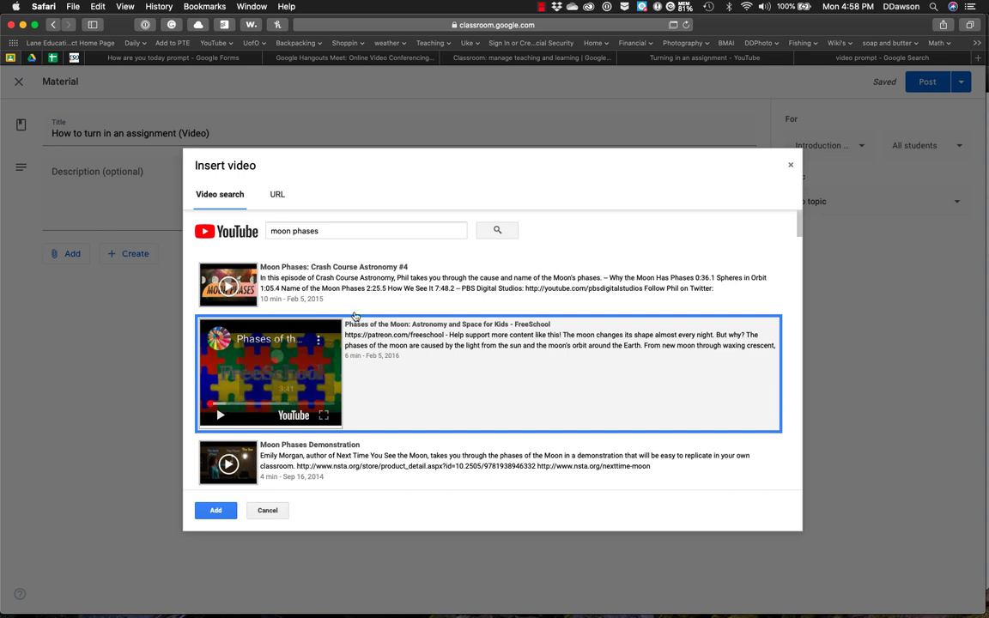
pyautogui.doubleClick(351, 233)
pyautogui.press('BackSpace')
pyautogui.press('BackSpace')
pyautogui.press('BackSpace')
pyautogui.press('BackSpace')
pyautogui.press('BackSpace')
pyautogui.press('BackSpace')
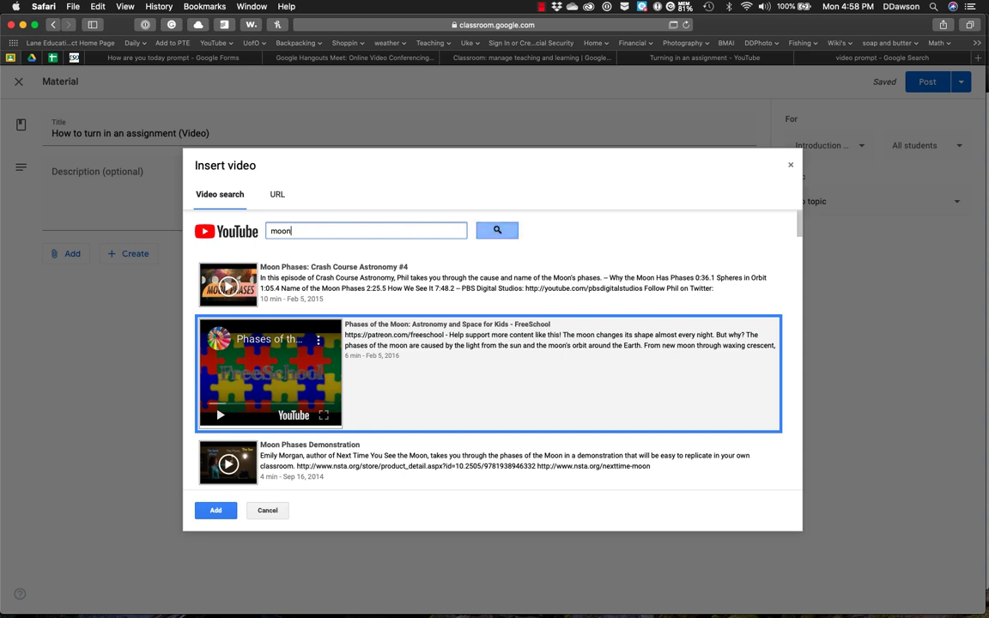
# - Attach the YouTube video "Turning in an assignment" to the material using the URL copied from its open YouTube page
pyautogui.click(275, 193)
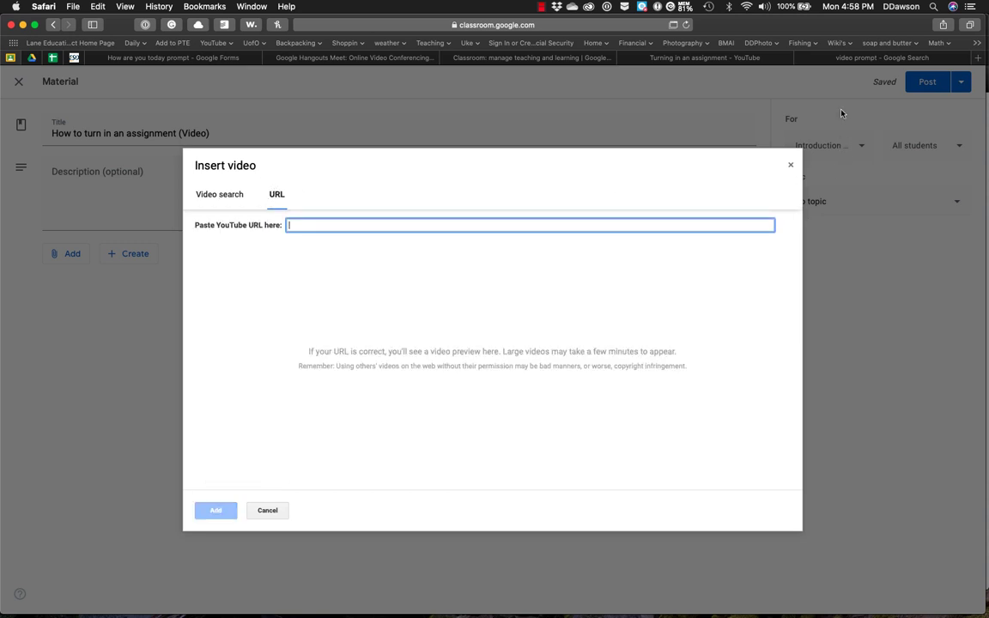
pyautogui.click(749, 60)
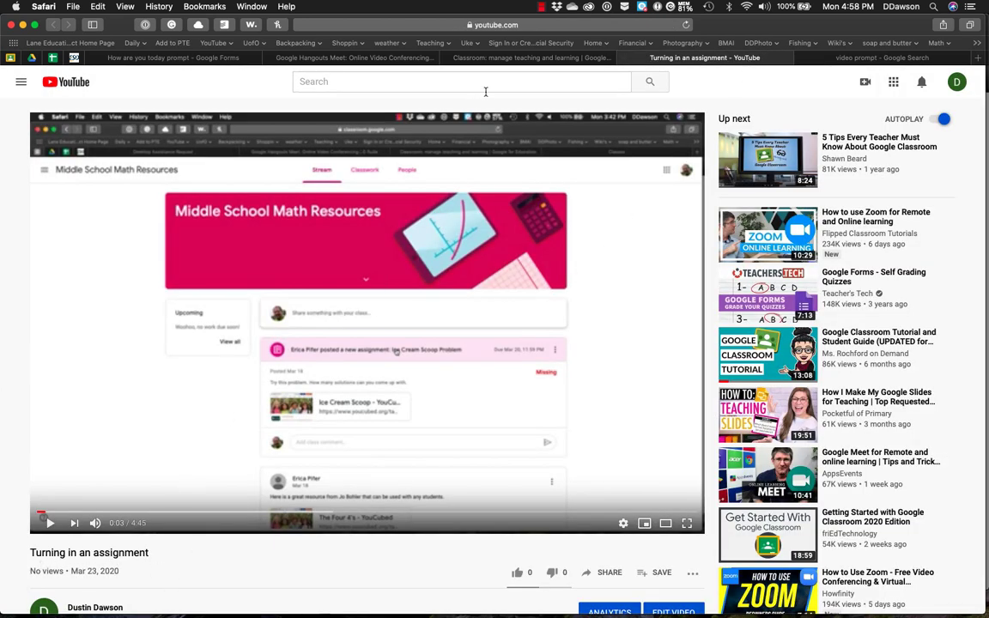
pyautogui.click(539, 26)
pyautogui.press('super+c')
pyautogui.click(11, 60)
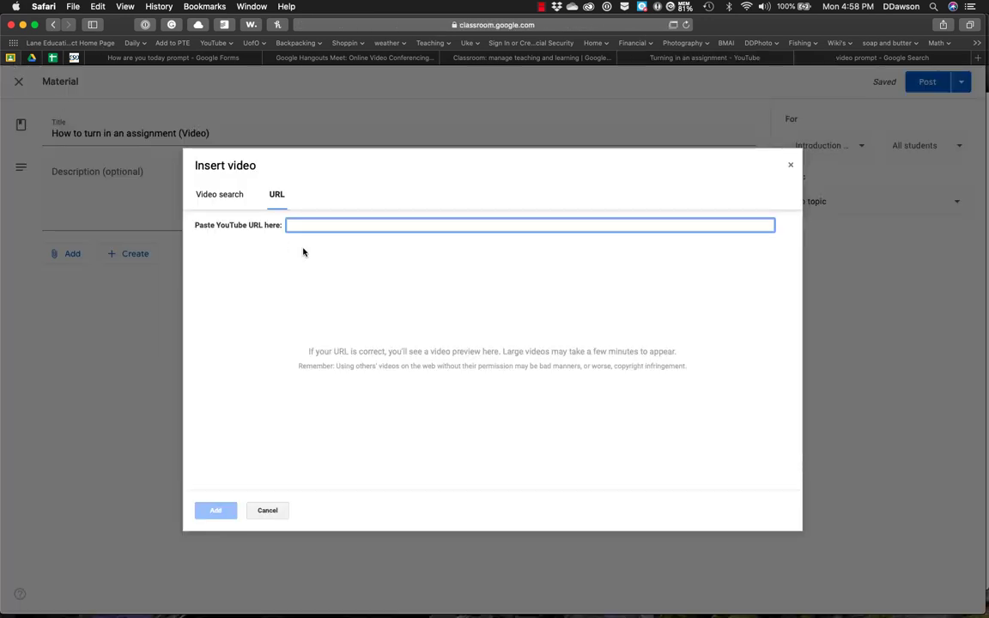
pyautogui.press('super+v')
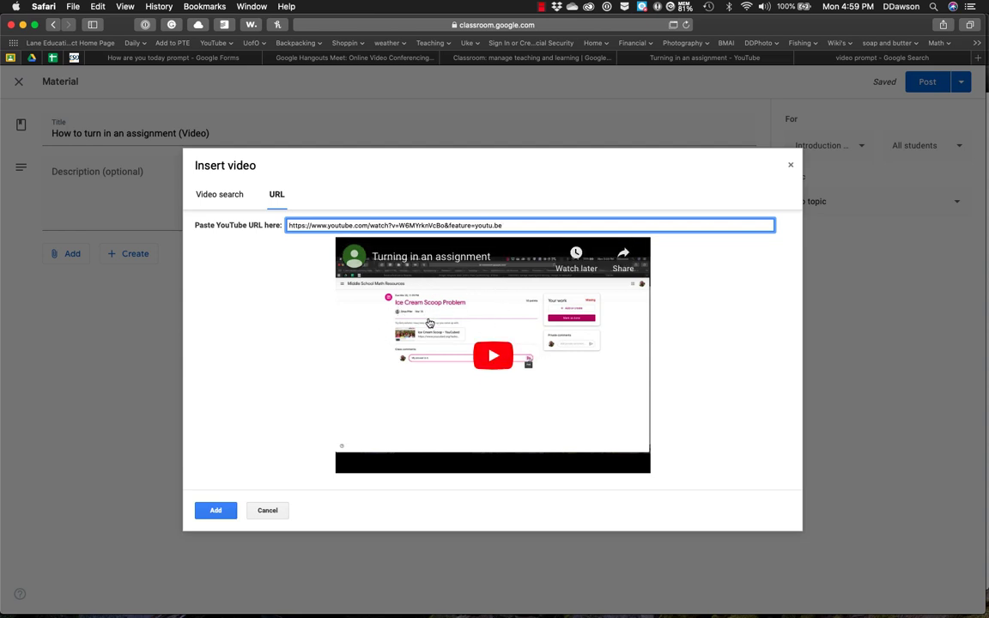
pyautogui.click(217, 510)
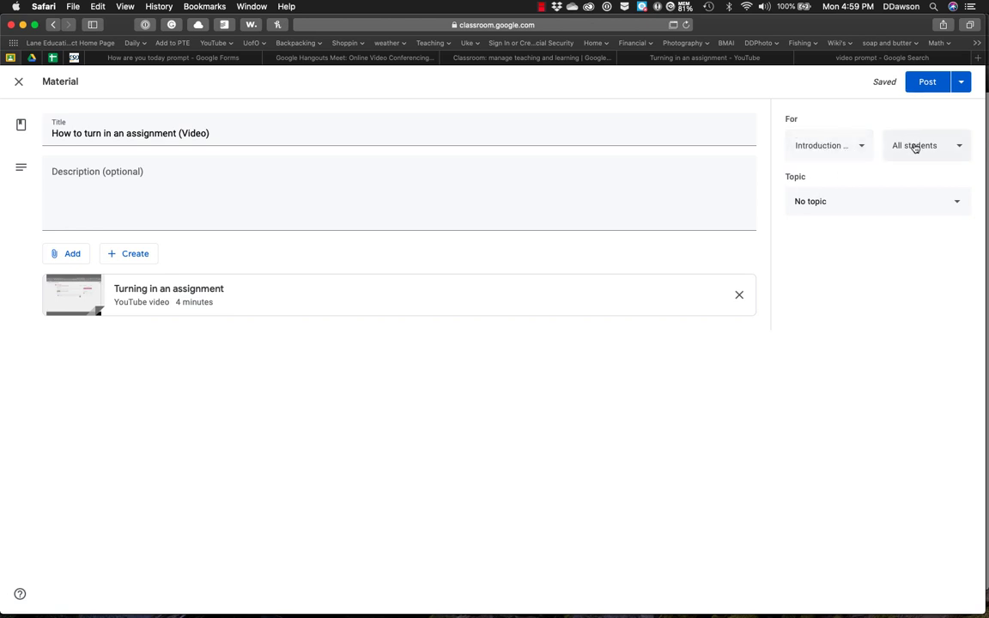
# - Set the material's topic to "Lesson 2: Creating Topics and Assignments" and post it
pyautogui.click(829, 204)
pyautogui.click(859, 326)
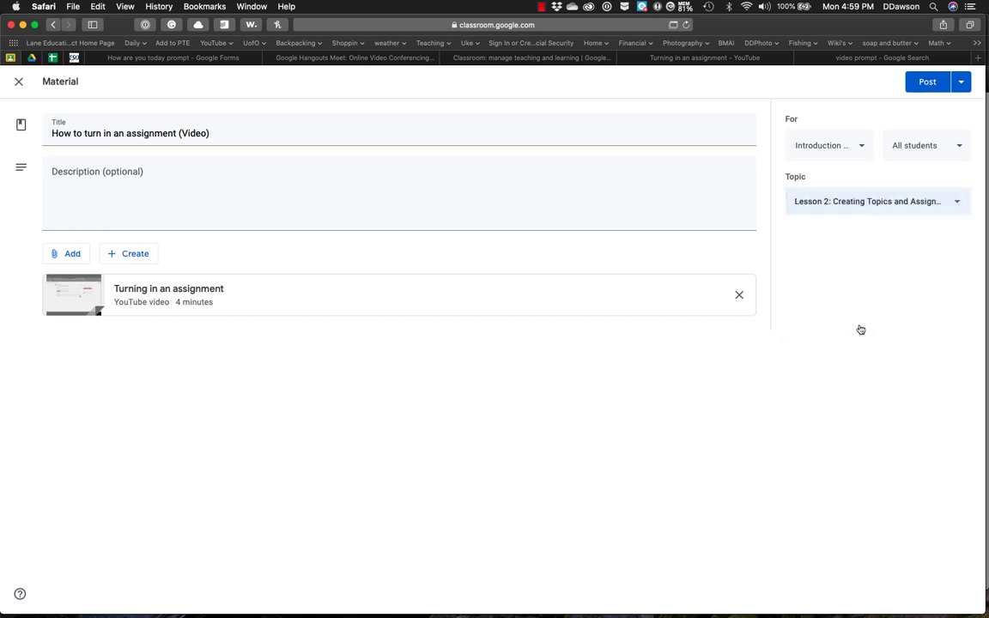
pyautogui.click(924, 81)
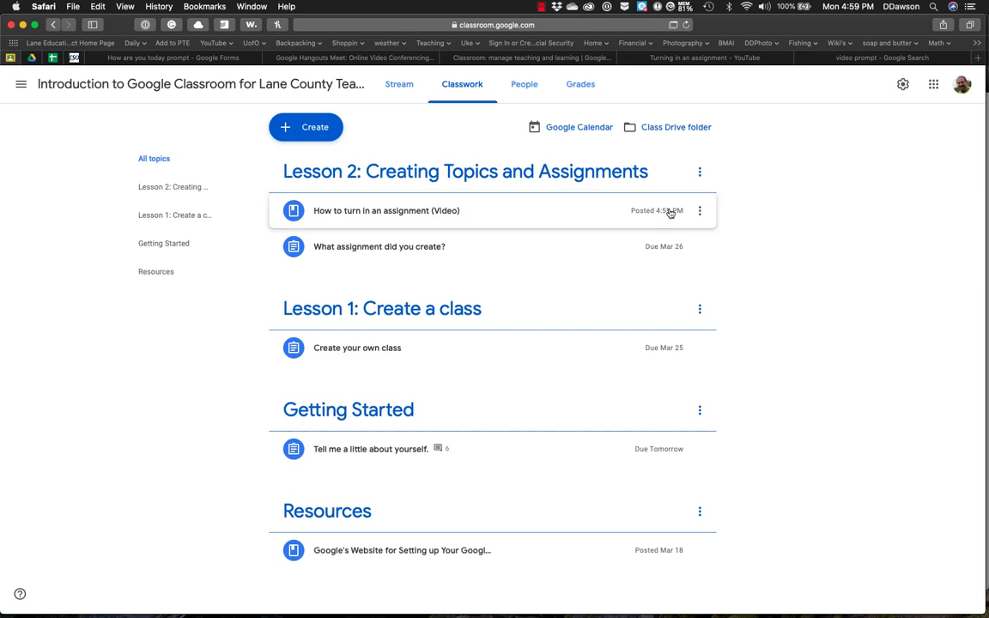
# - Move the material "How to turn in an assignment (Video)" below "What assignment did you create?" in Lesson 2 and review its options
pyautogui.click(700, 211)
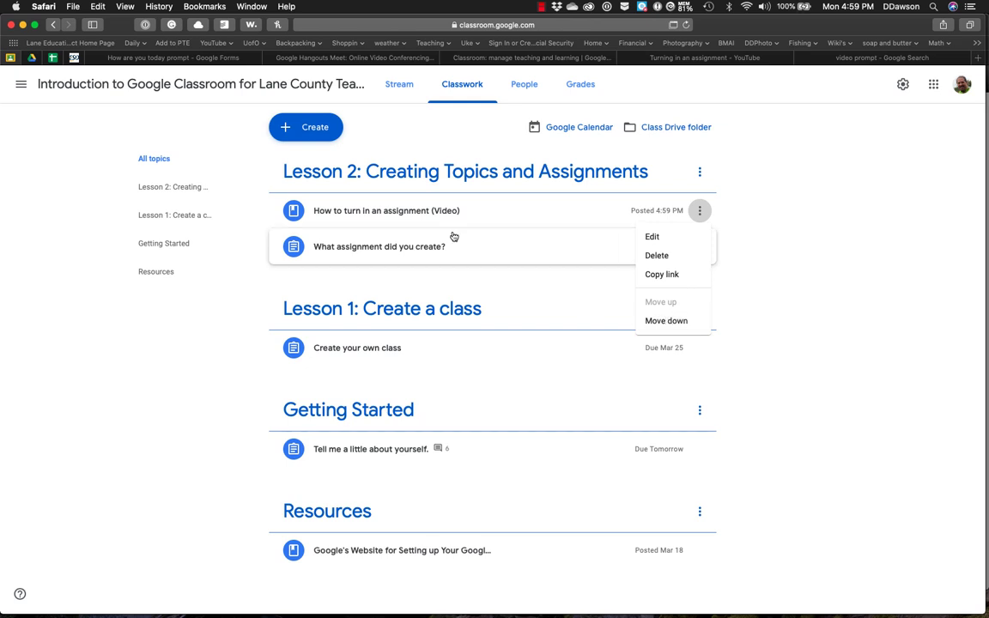
pyautogui.click(459, 267)
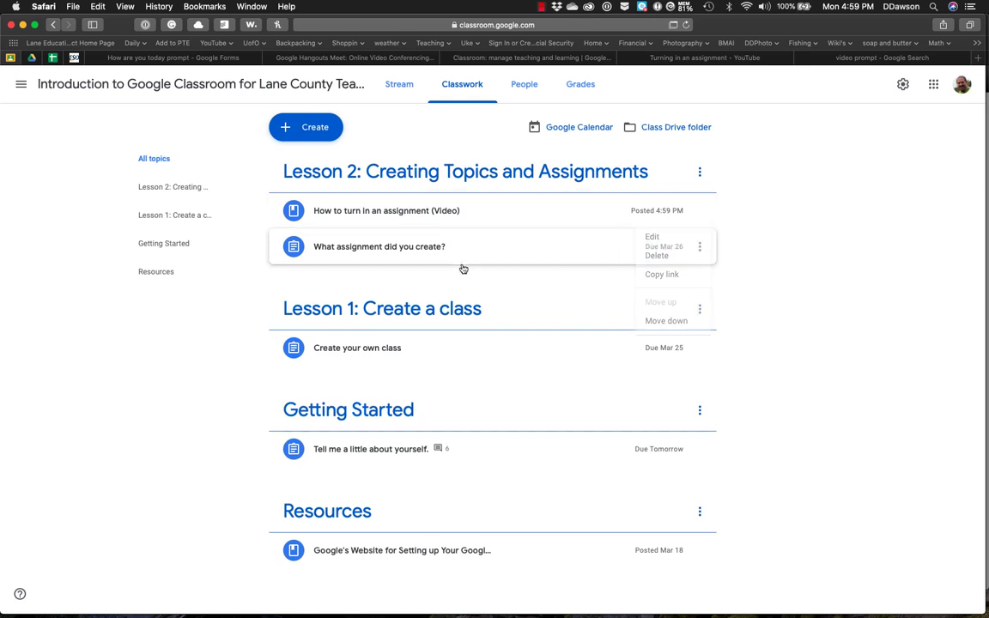
pyautogui.moveTo(462, 214); pyautogui.dragTo(448, 234)
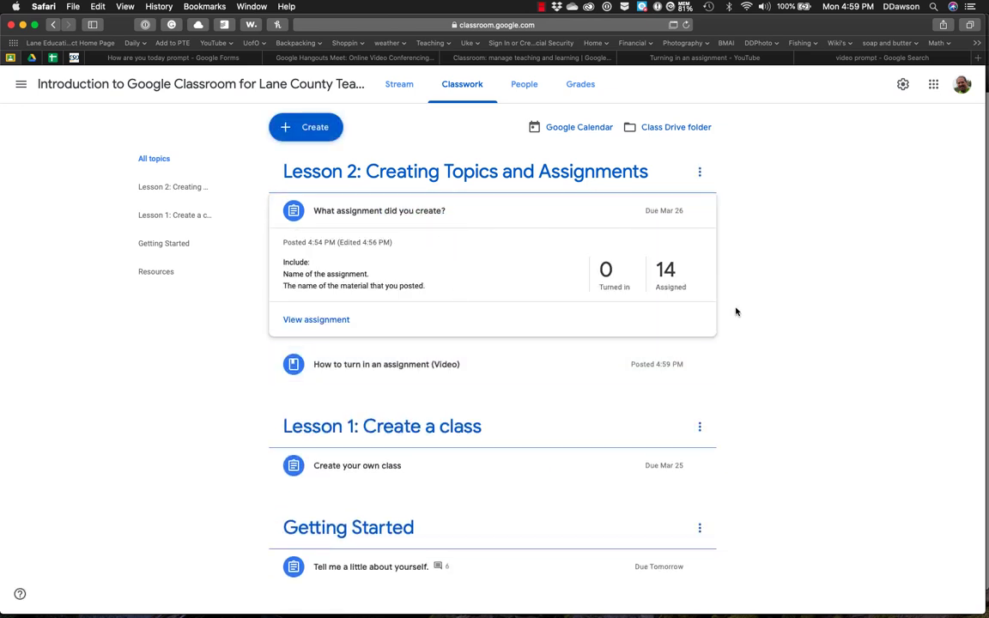
pyautogui.click(476, 218)
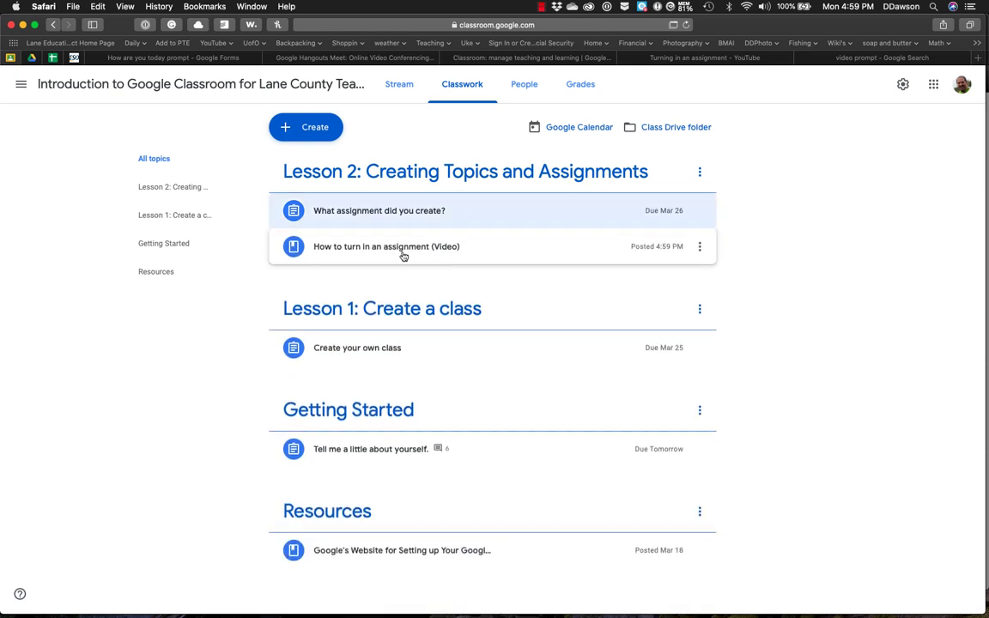
pyautogui.moveTo(362, 256)
pyautogui.mouseDown()
pyautogui.moveTo(362, 198)
pyautogui.moveTo(356, 249)
pyautogui.mouseUp()
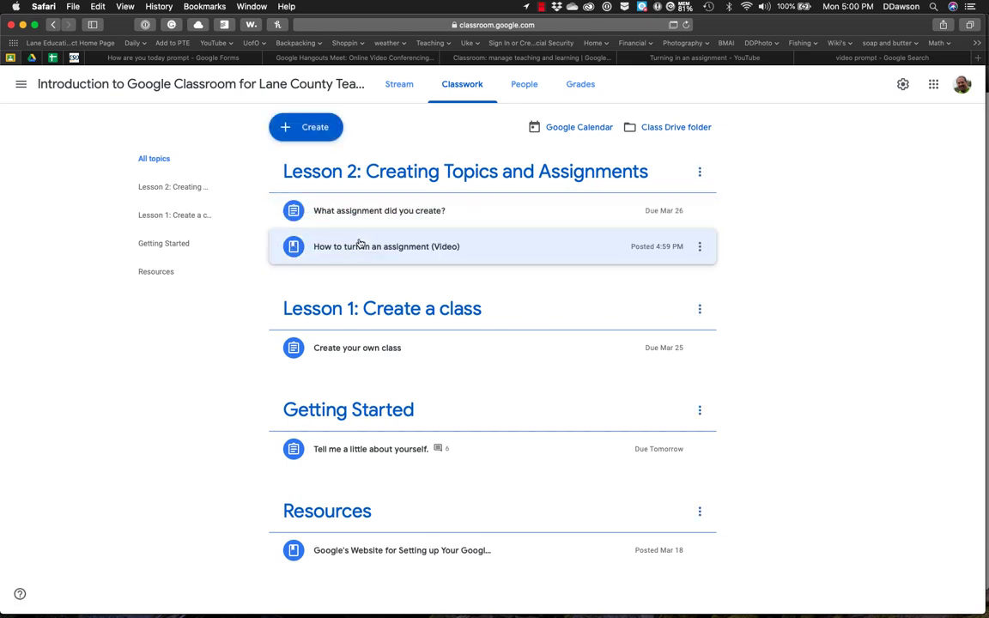
pyautogui.click(699, 246)
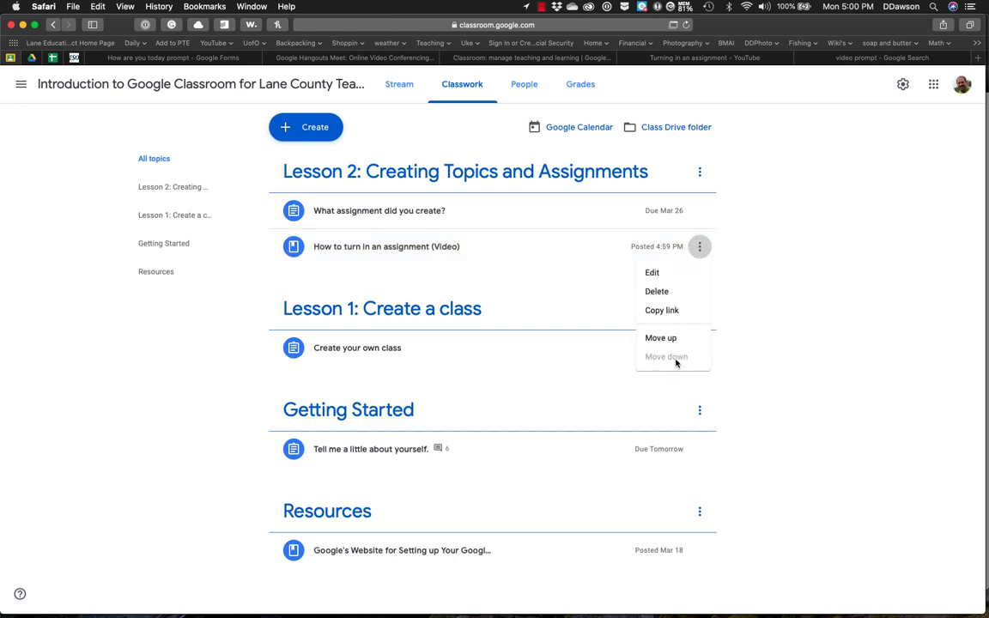
pyautogui.click(700, 248)
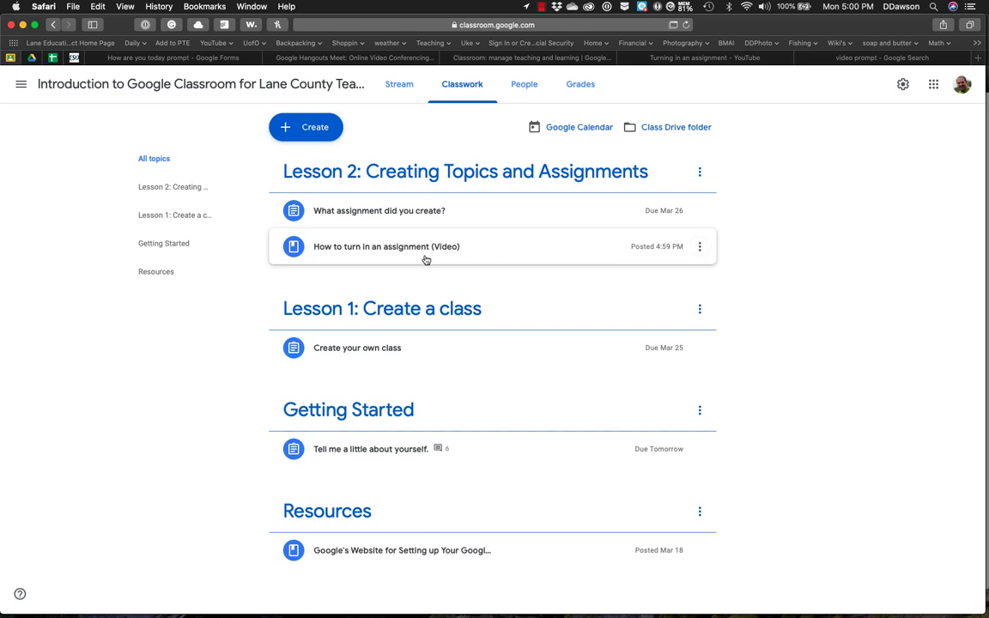
# - Create a new classwork material titled "How to create topics and assignments(Video)"
pyautogui.click(318, 133)
pyautogui.click(320, 219)
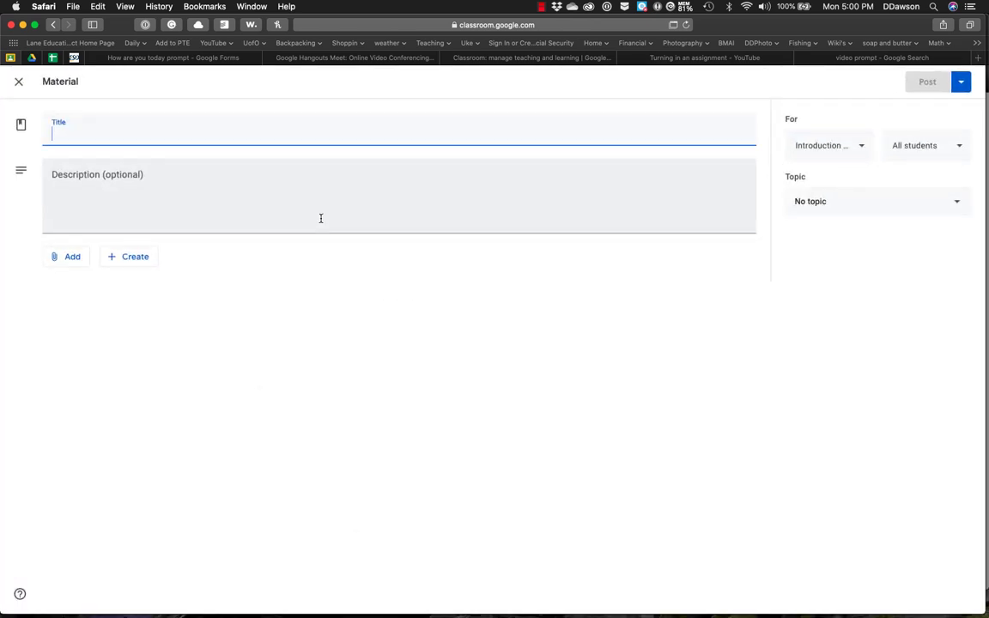
pyautogui.write('How to create')
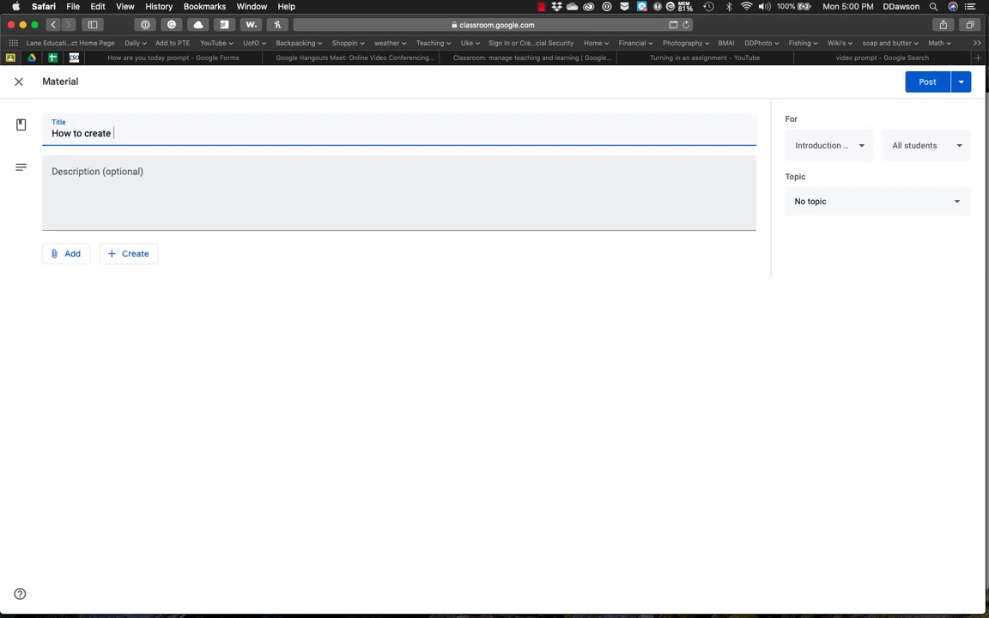
pyautogui.write(' topics and a')
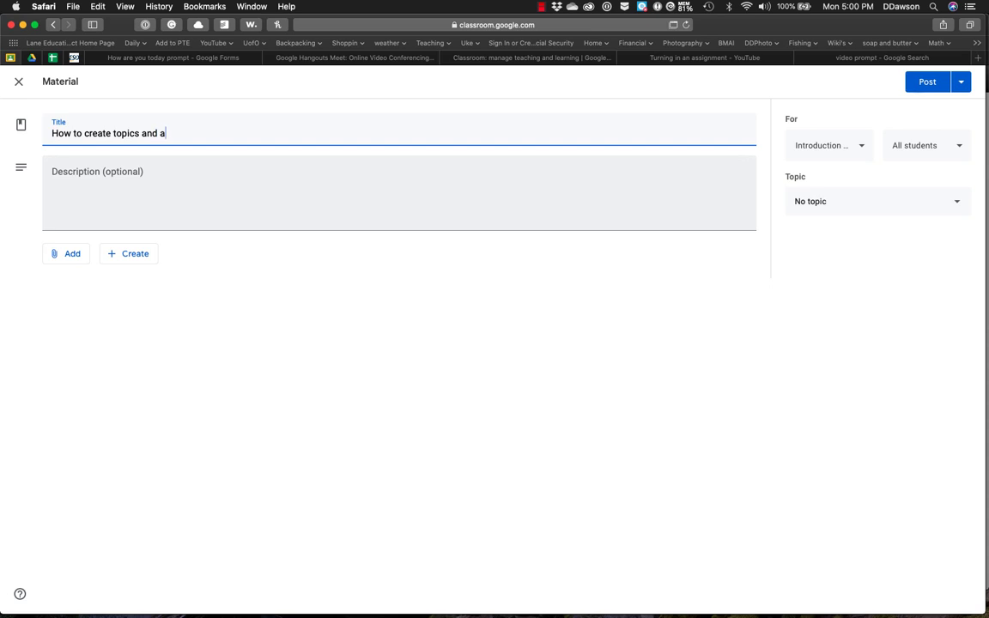
pyautogui.write('sssignments(Video)')
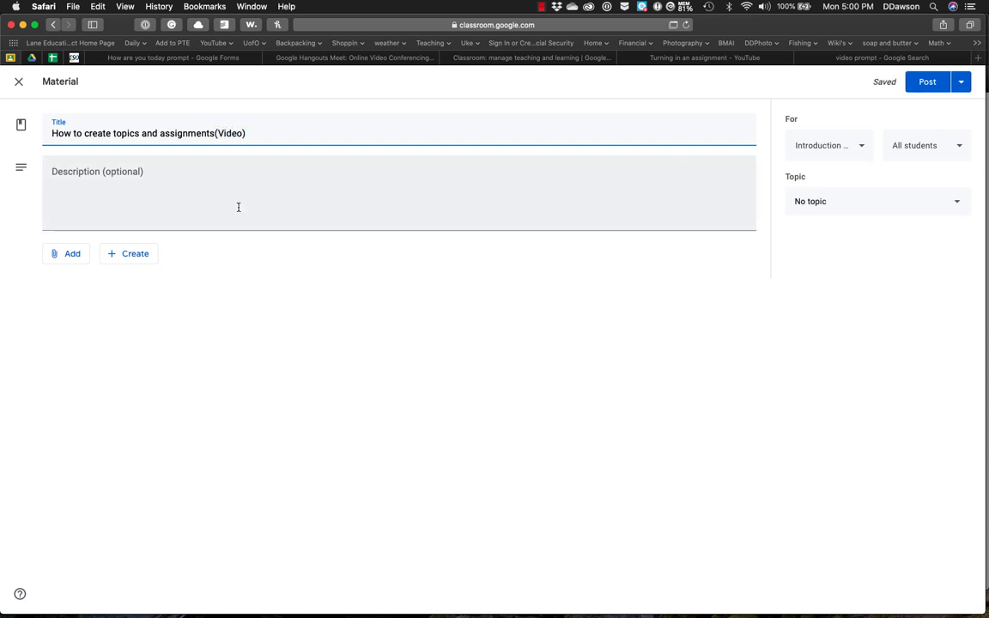
pyautogui.click(127, 179)
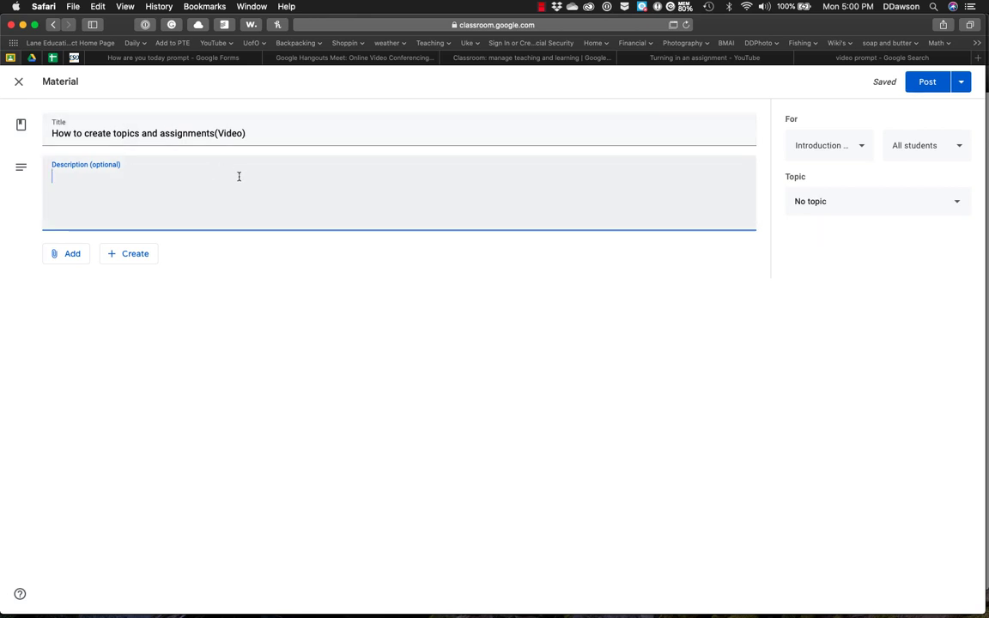
pyautogui.click(72, 255)
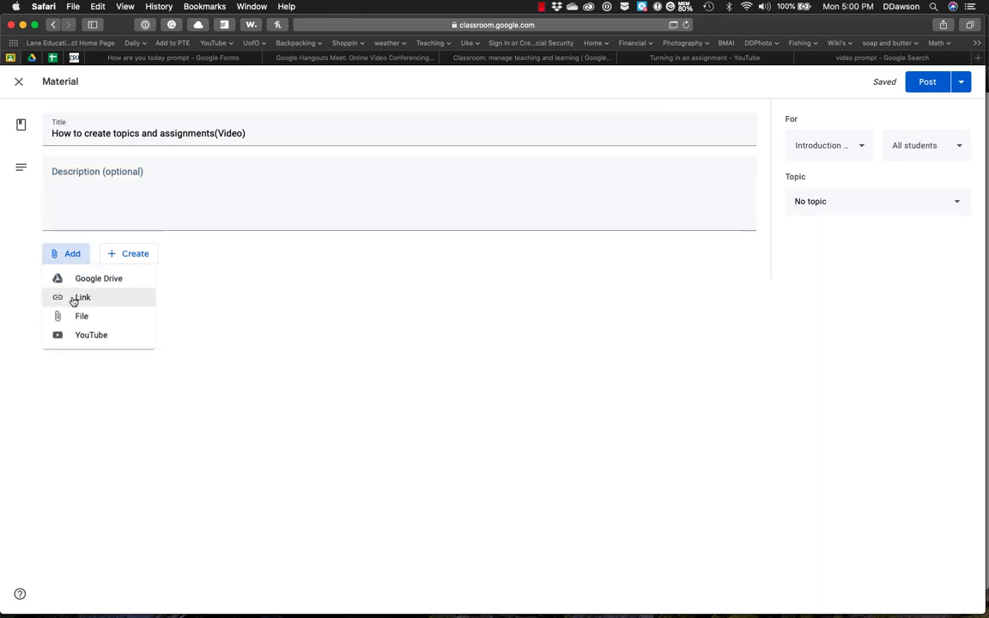
pyautogui.click(75, 335)
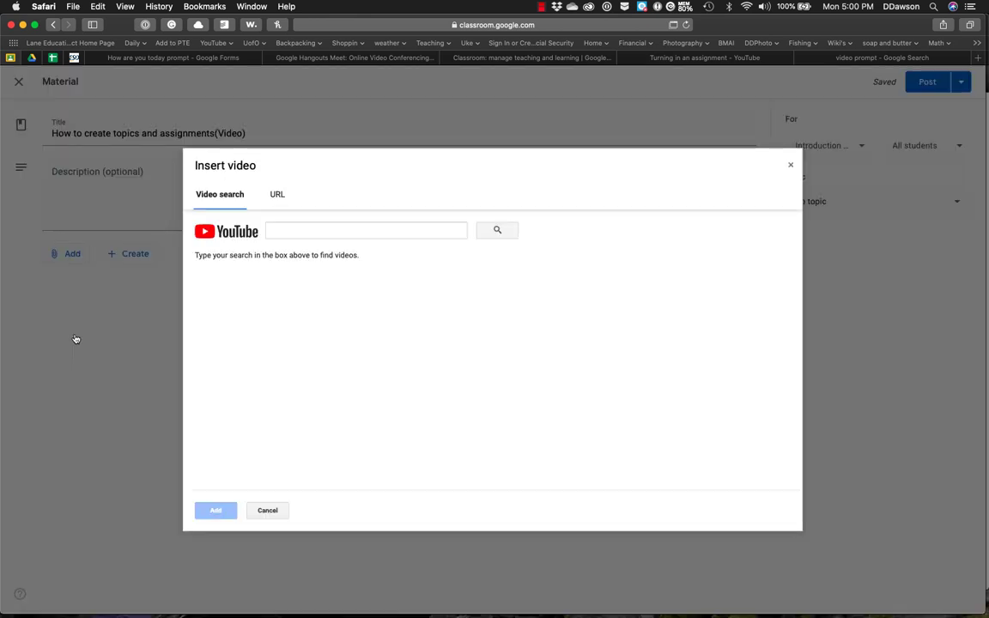
pyautogui.click(277, 196)
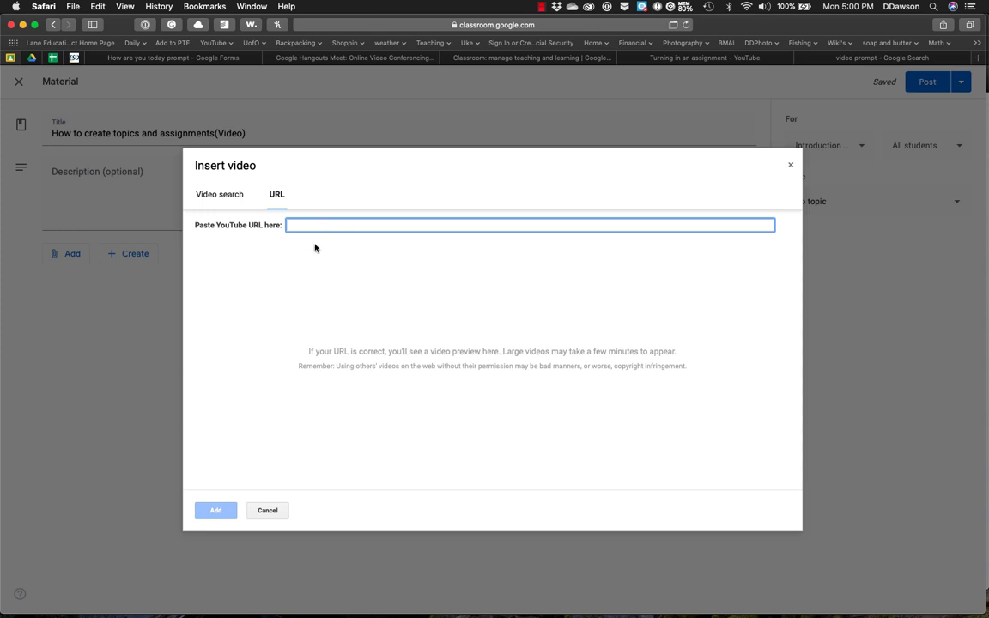
pyautogui.click(268, 512)
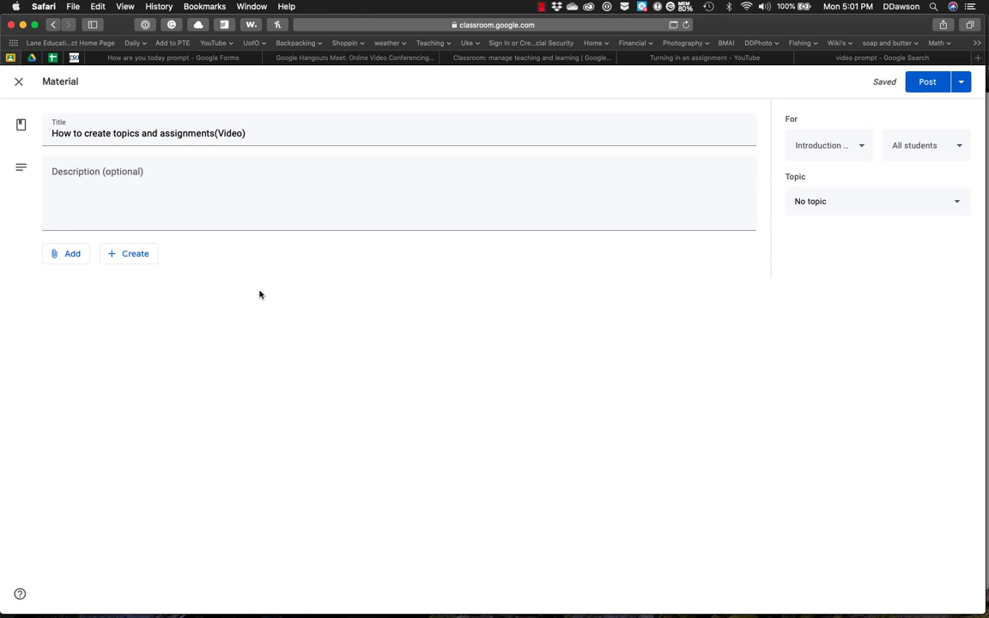
# - Close the material without posting it, leaving it as a draft on the Classwork page
pyautogui.click(14, 81)
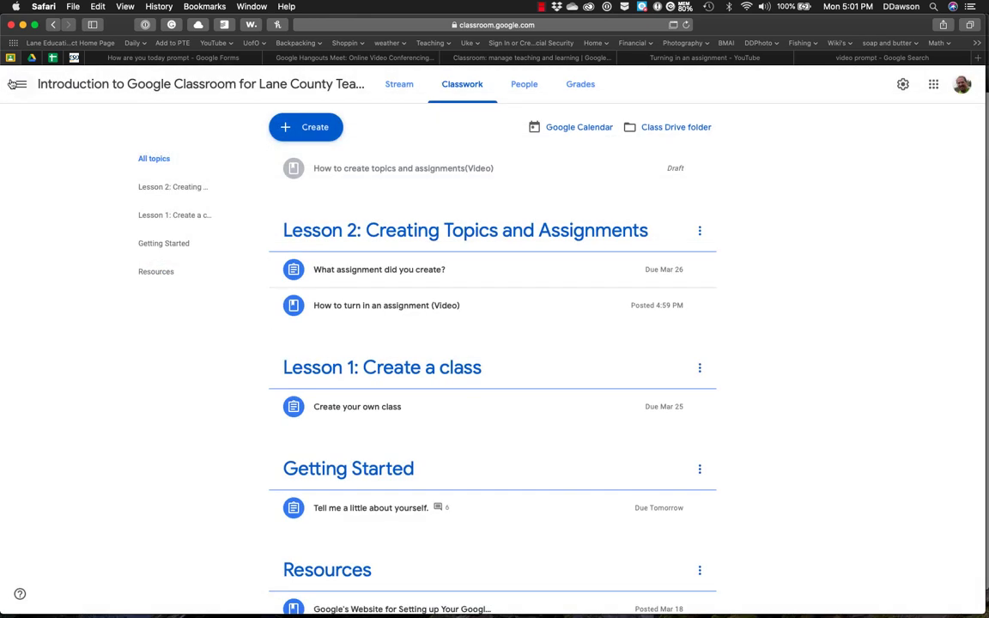